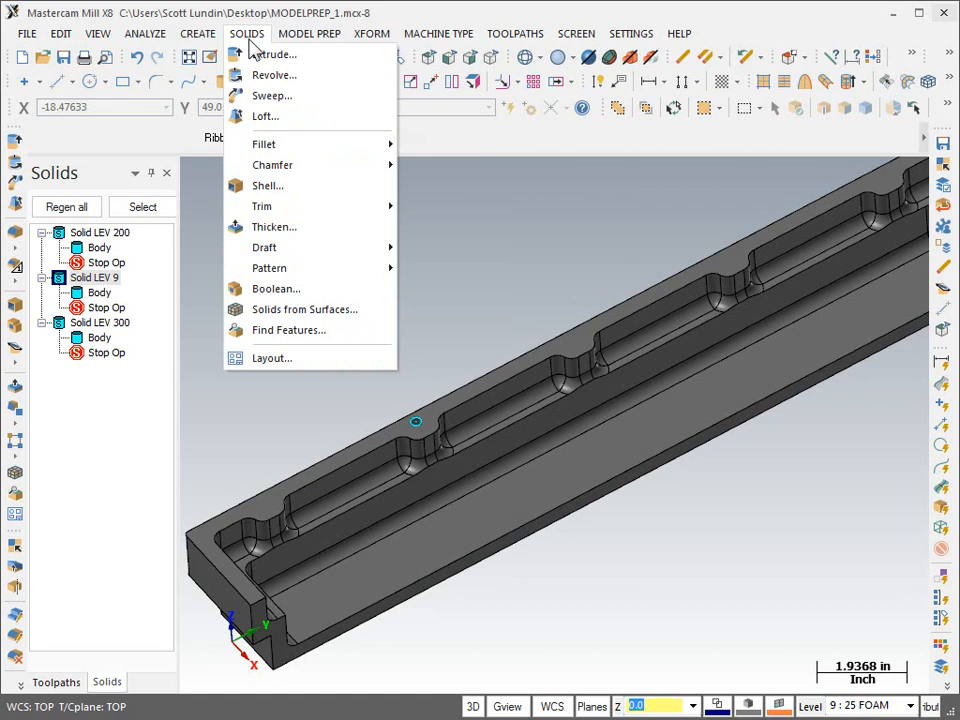
left_click(250, 36)
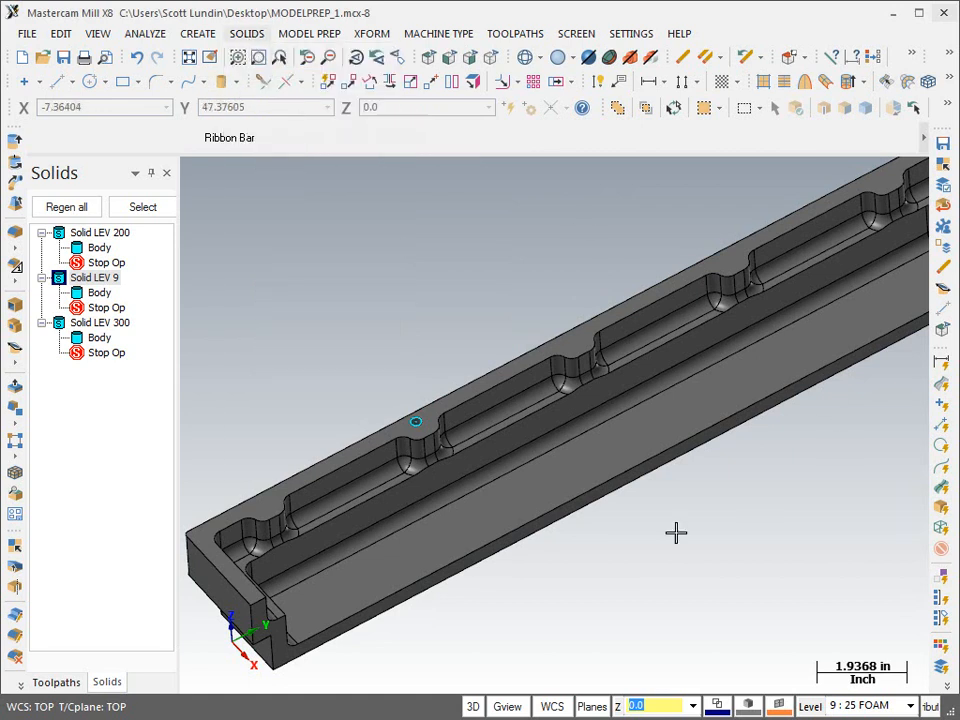
scroll(410, 428, "up", 2)
scroll(410, 428, "up", 7)
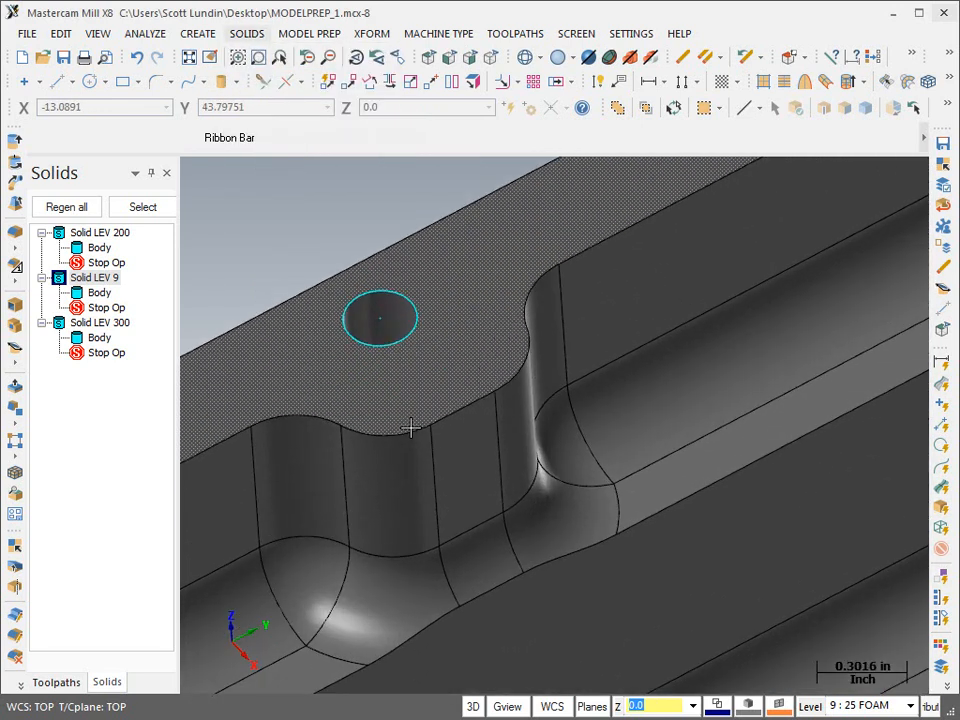
scroll(453, 414, "down", 3)
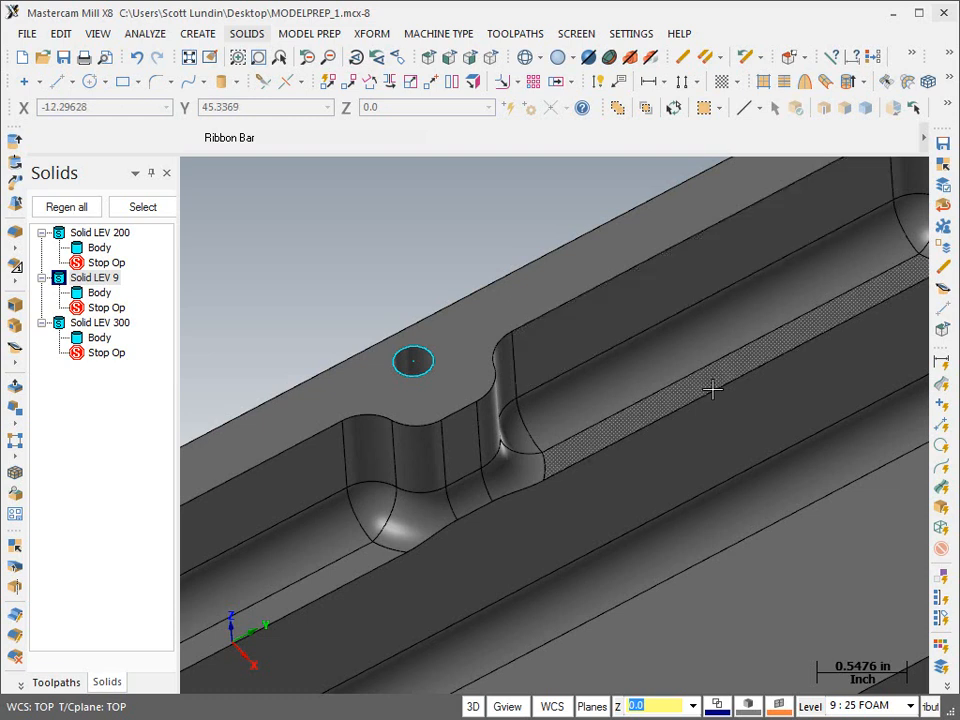
Step: Make level 200 the main level and hide level 9 (25 FOAM)
left_click(810, 706)
left_click_drag(4, 16, 476, 54)
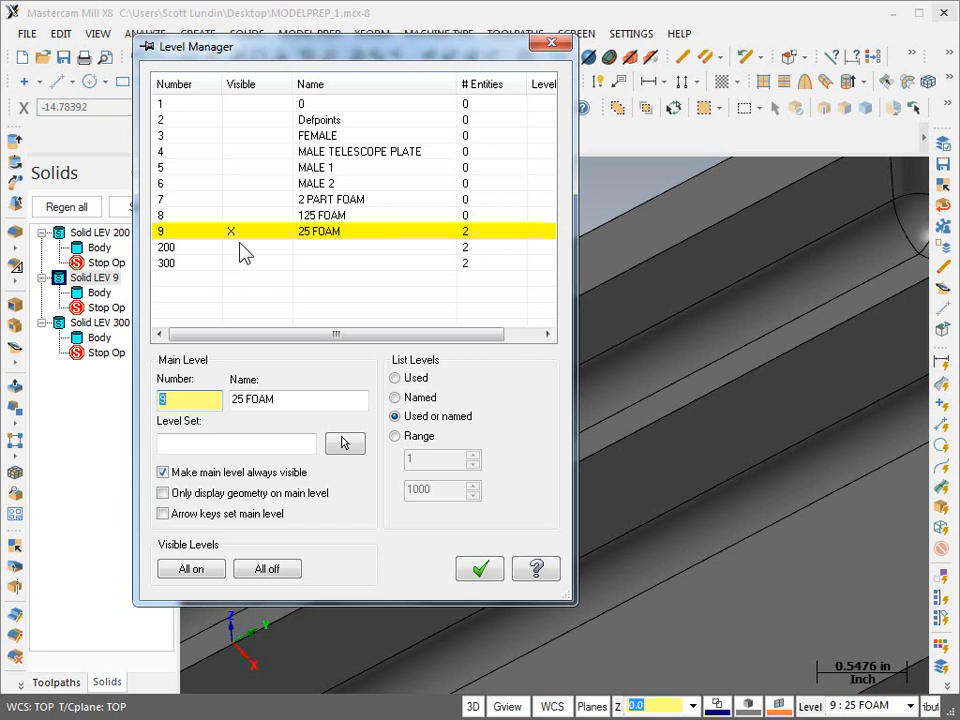
left_click(172, 251)
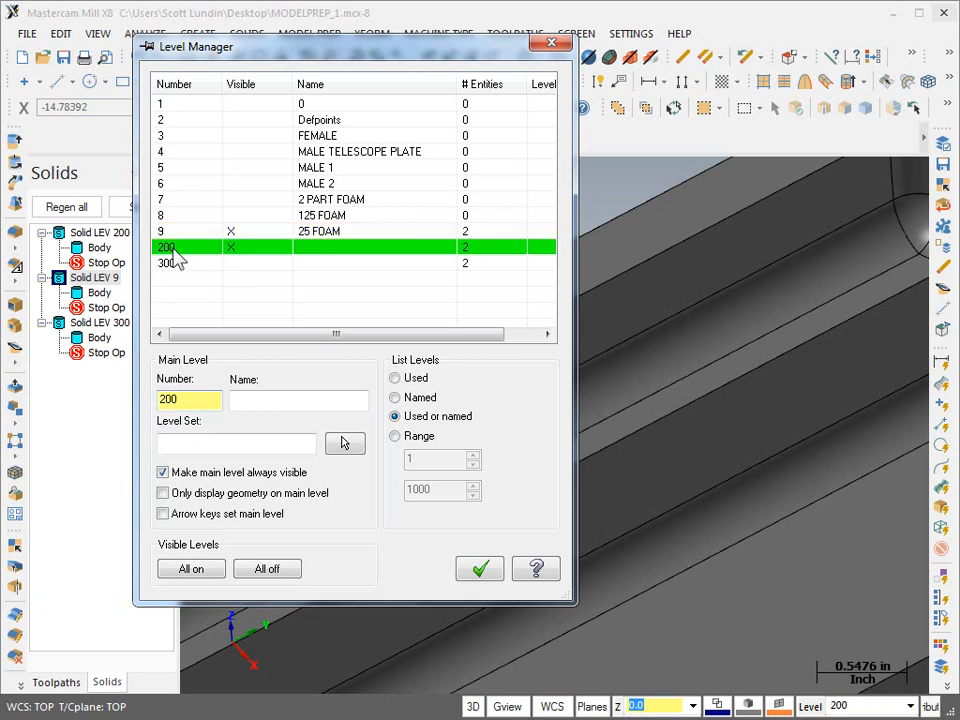
left_click(235, 232)
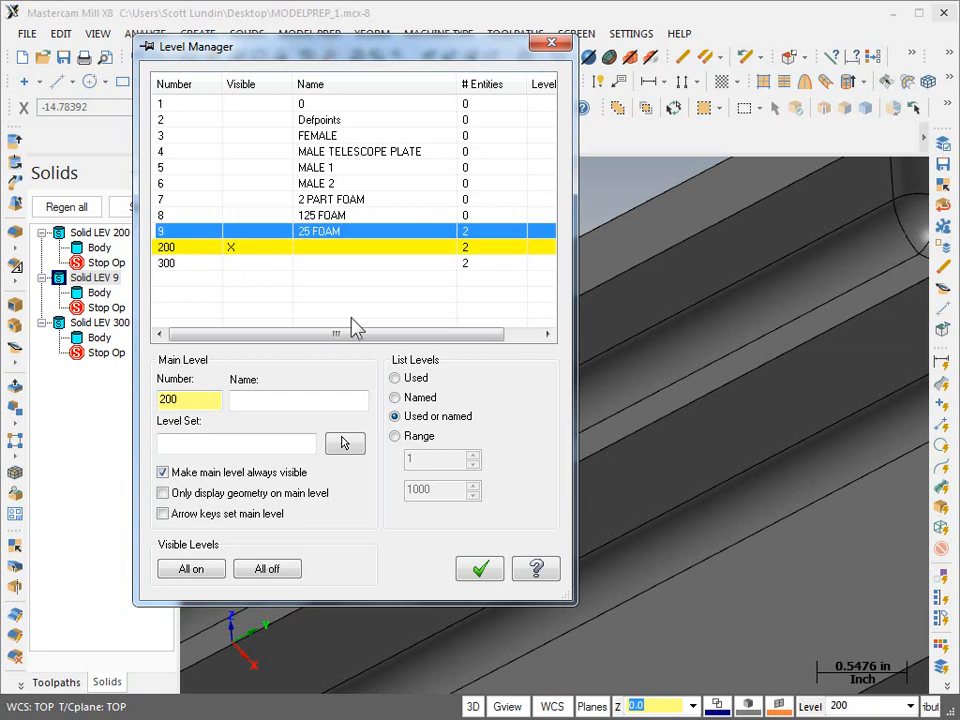
left_click(482, 568)
Step: Draw a line across the top face beside the hole, joining the two corners where the boss meets the pocket wall
scroll(469, 455, "up", 4)
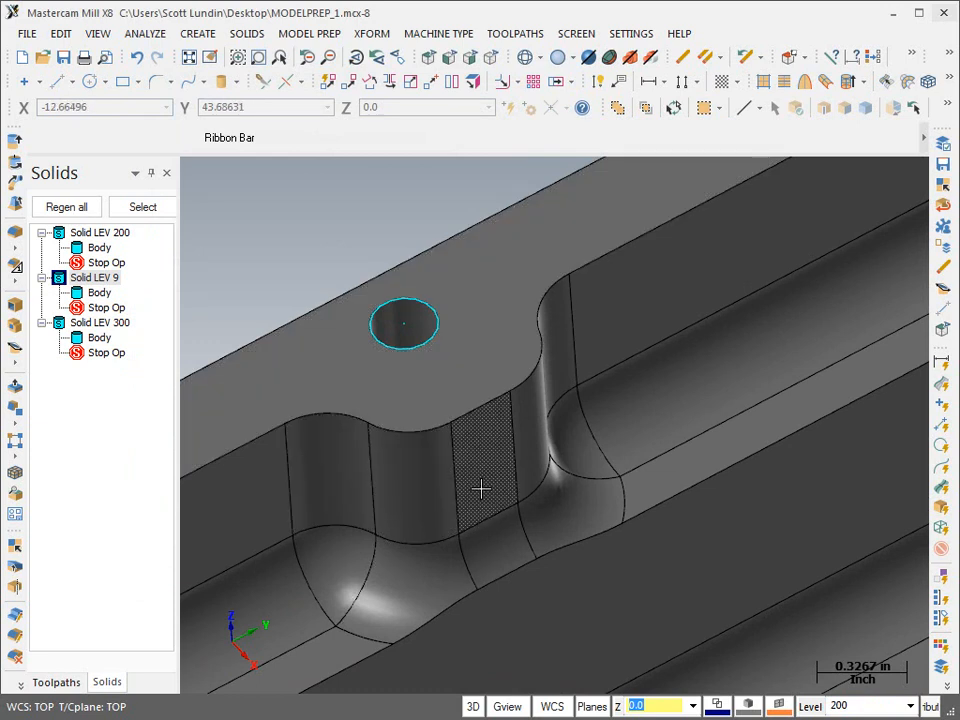
scroll(486, 263, "down", 4)
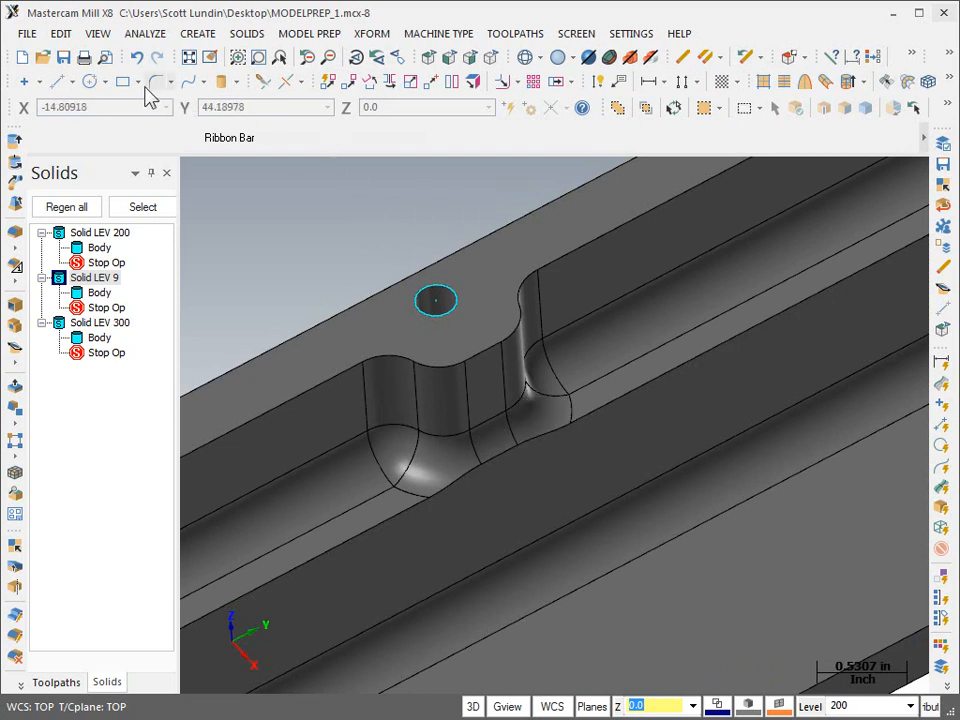
left_click(60, 82)
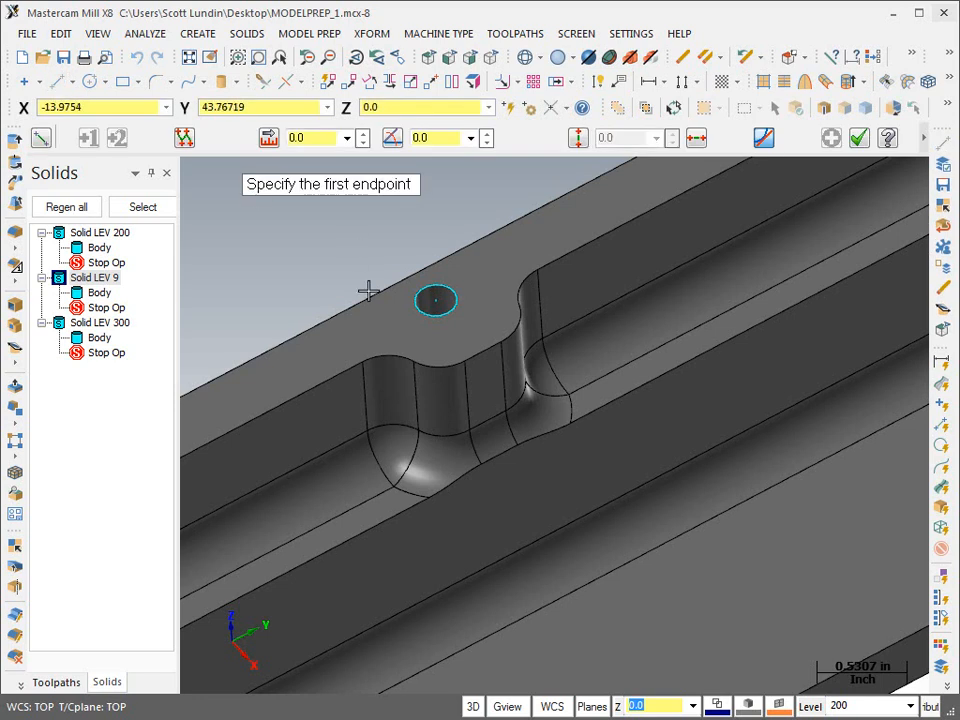
left_click(372, 360)
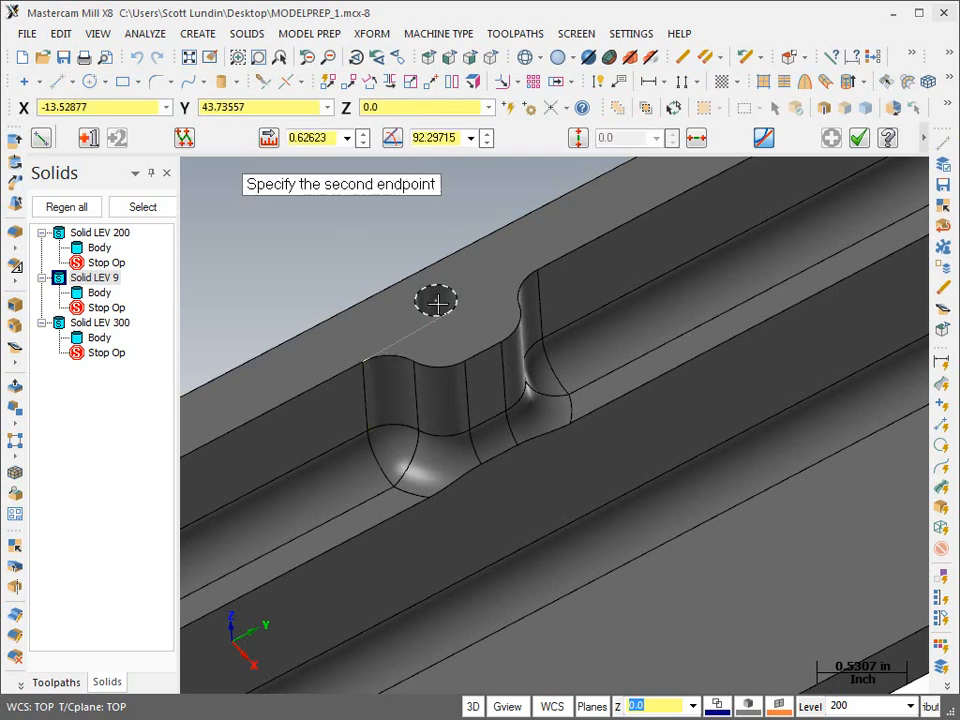
left_click(540, 276)
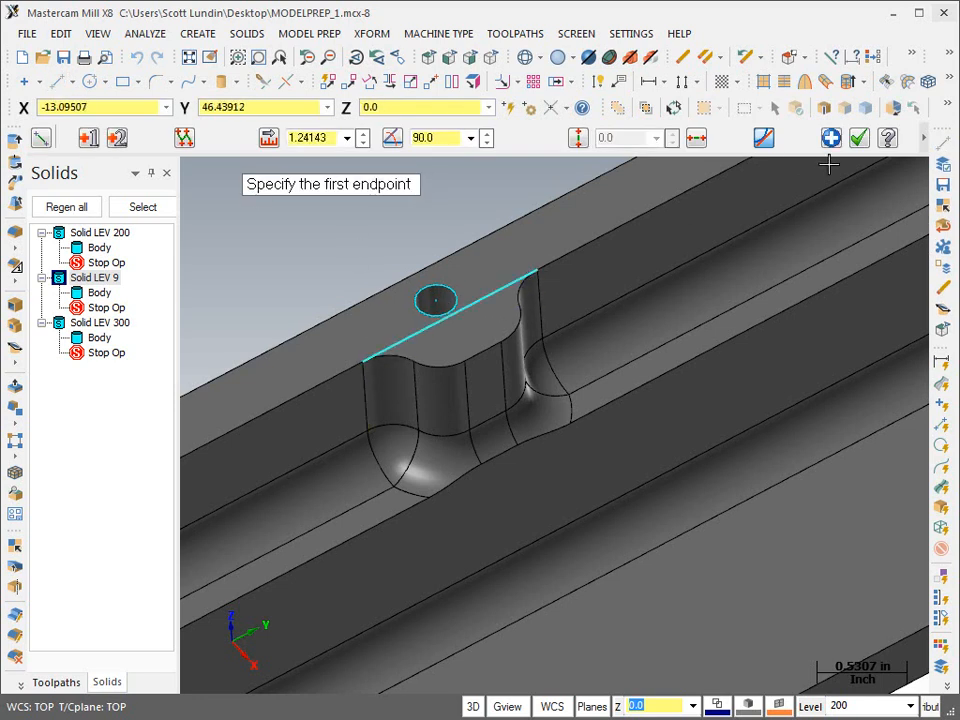
left_click(858, 138)
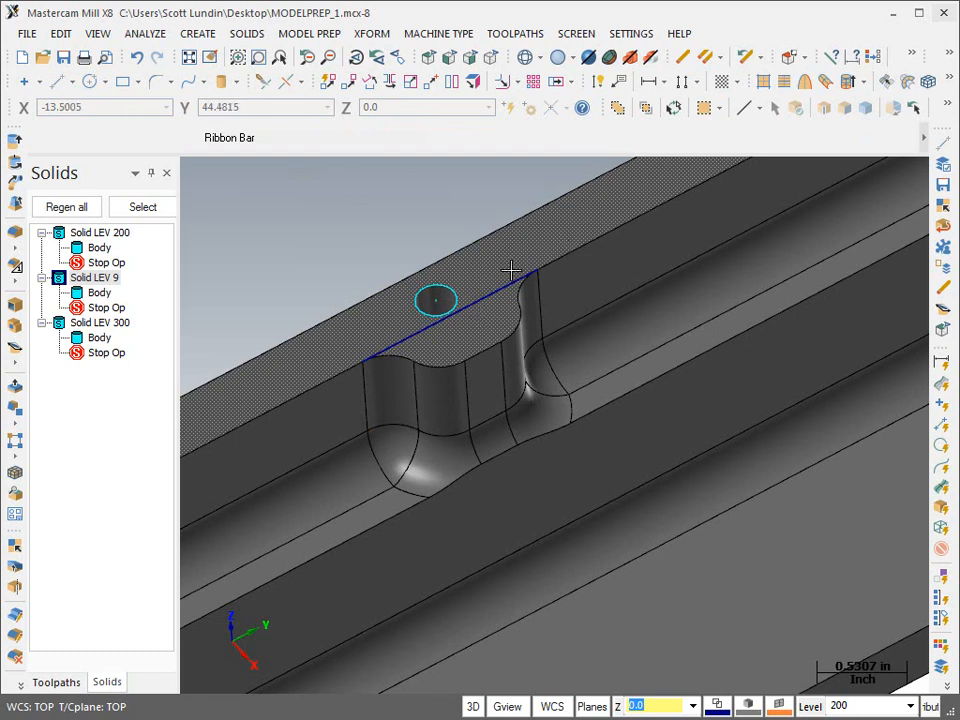
Step: Split the part's top face along the new line with Split Solid Face, separating the boss top from the wall top
left_click(303, 38)
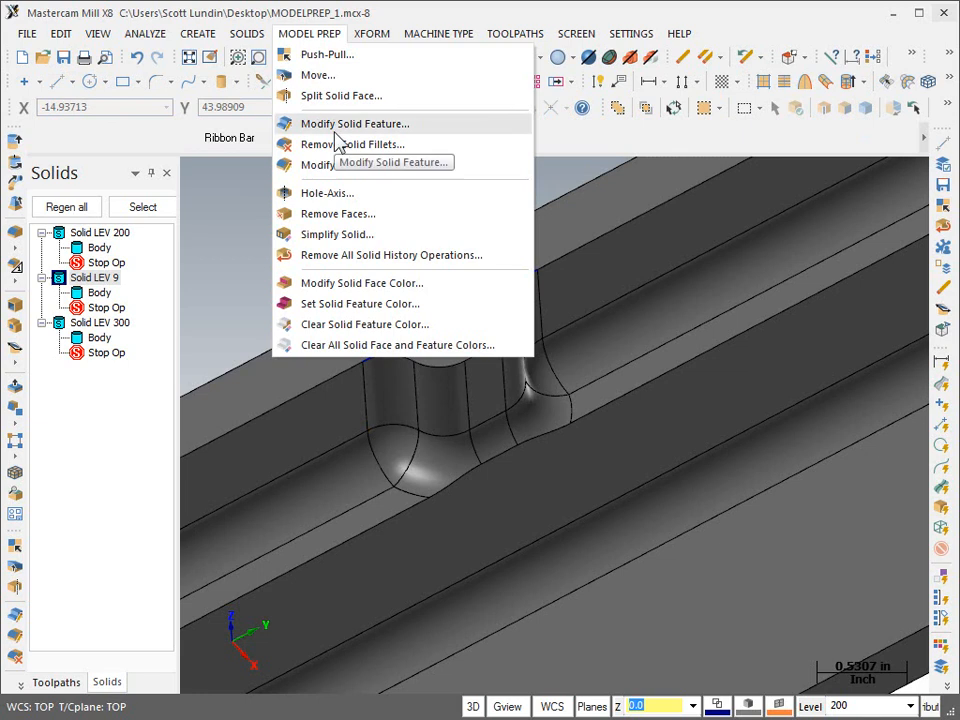
left_click(336, 96)
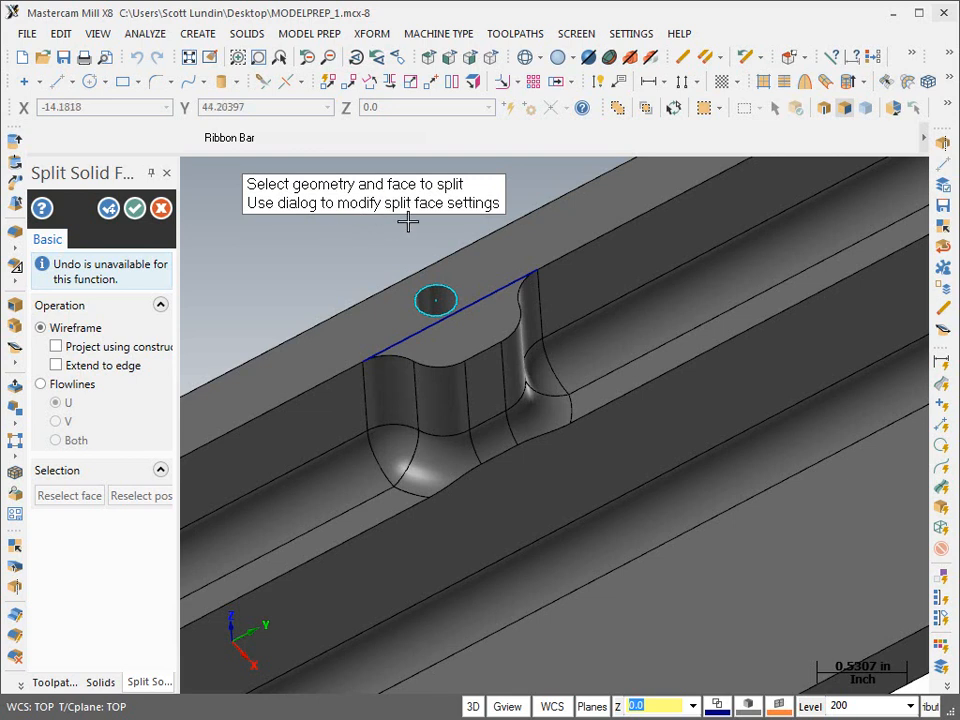
left_click(480, 334)
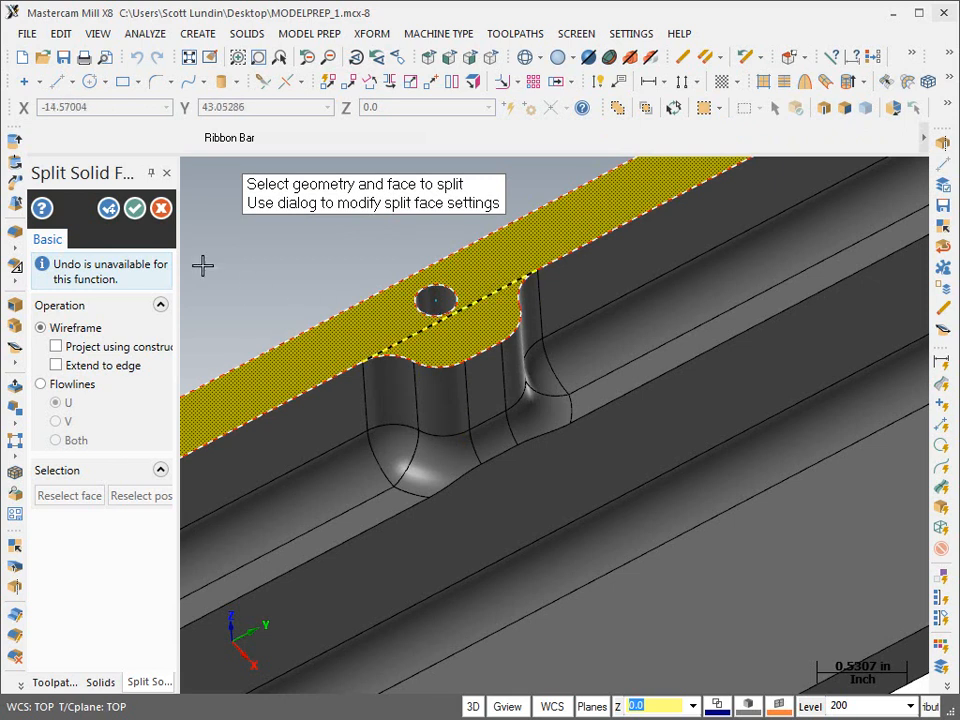
left_click(136, 212)
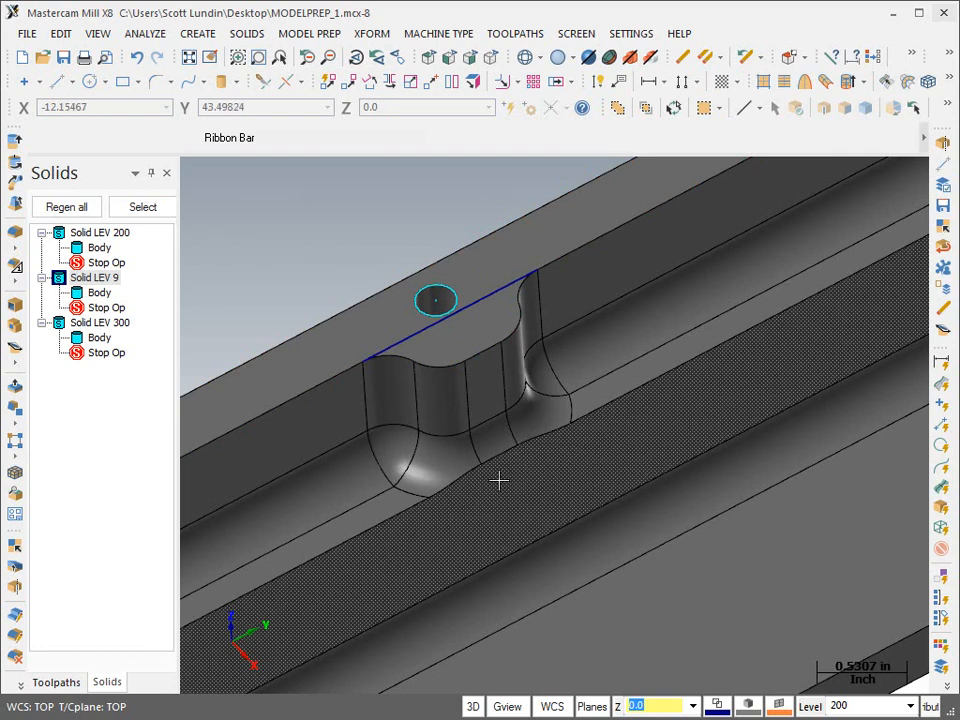
Step: Draw a line bridging the two ends of the curved notch where the base of the boss meets the wall face below
scroll(495, 495, "up", 6)
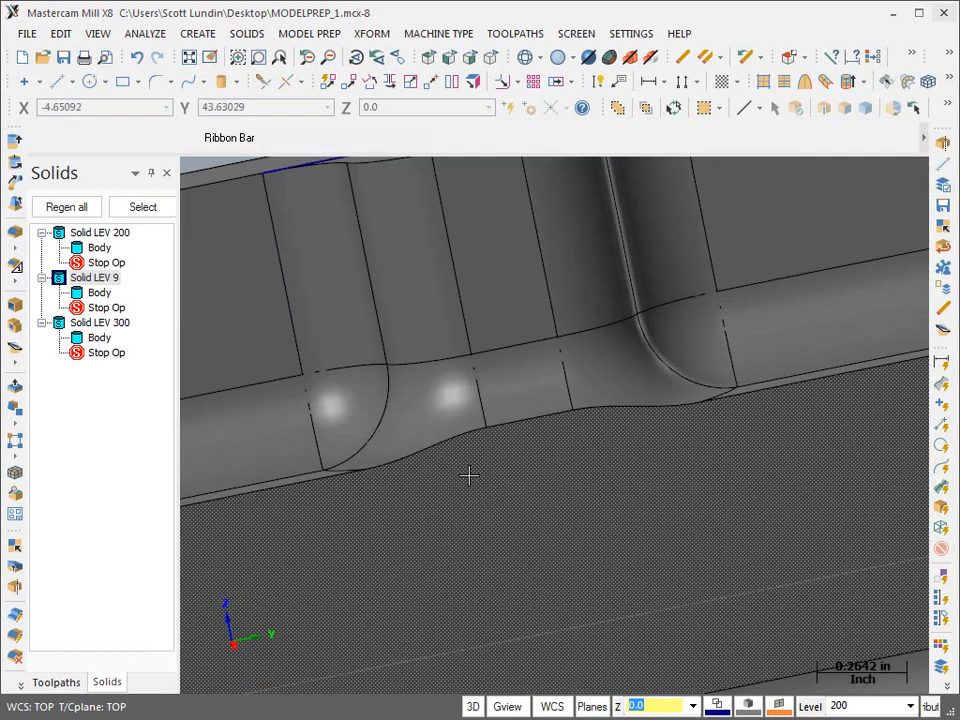
scroll(570, 433, "down", 5)
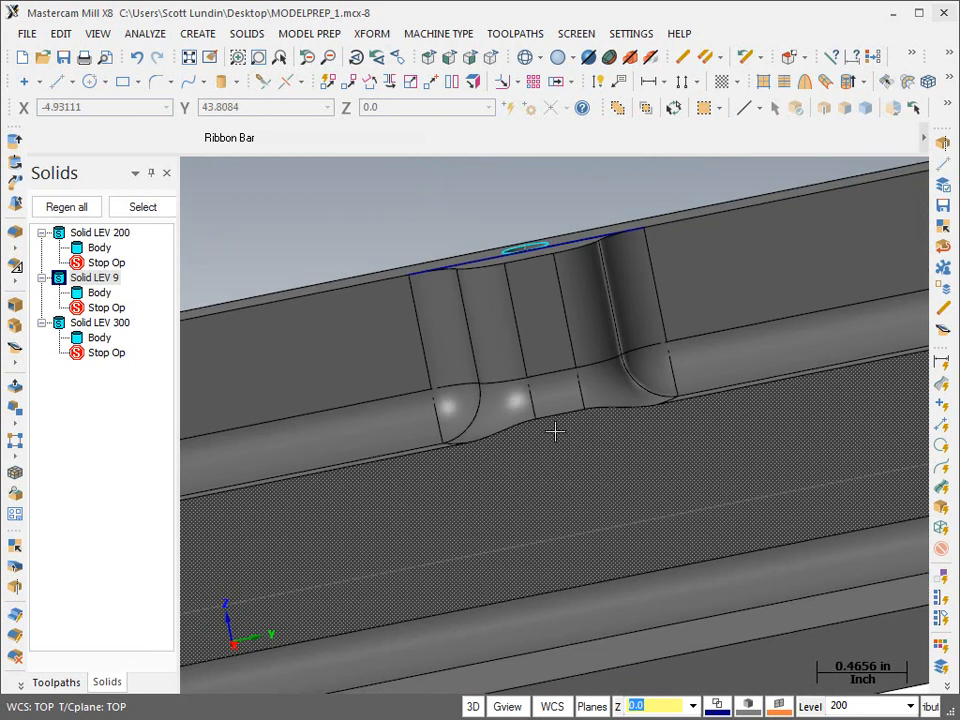
scroll(534, 455, "up", 1)
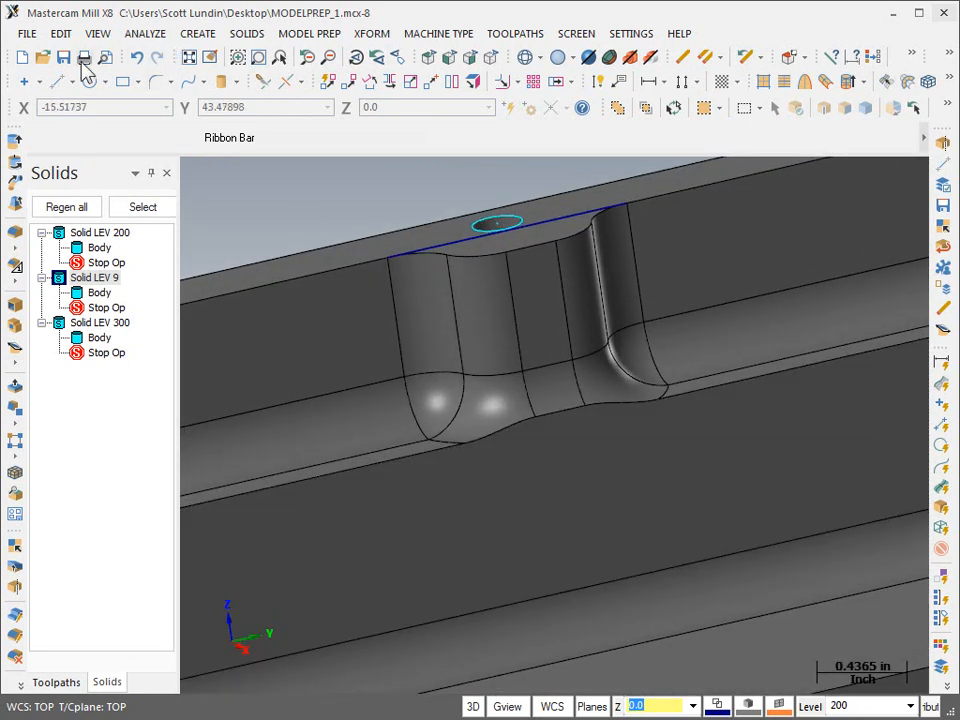
left_click(58, 81)
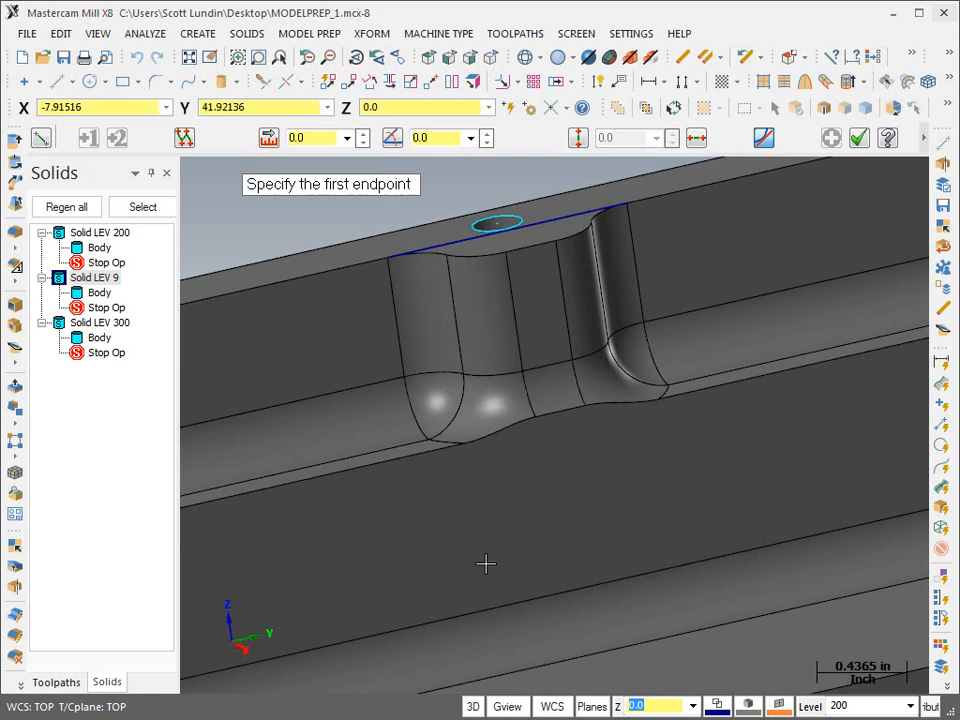
left_click(466, 446)
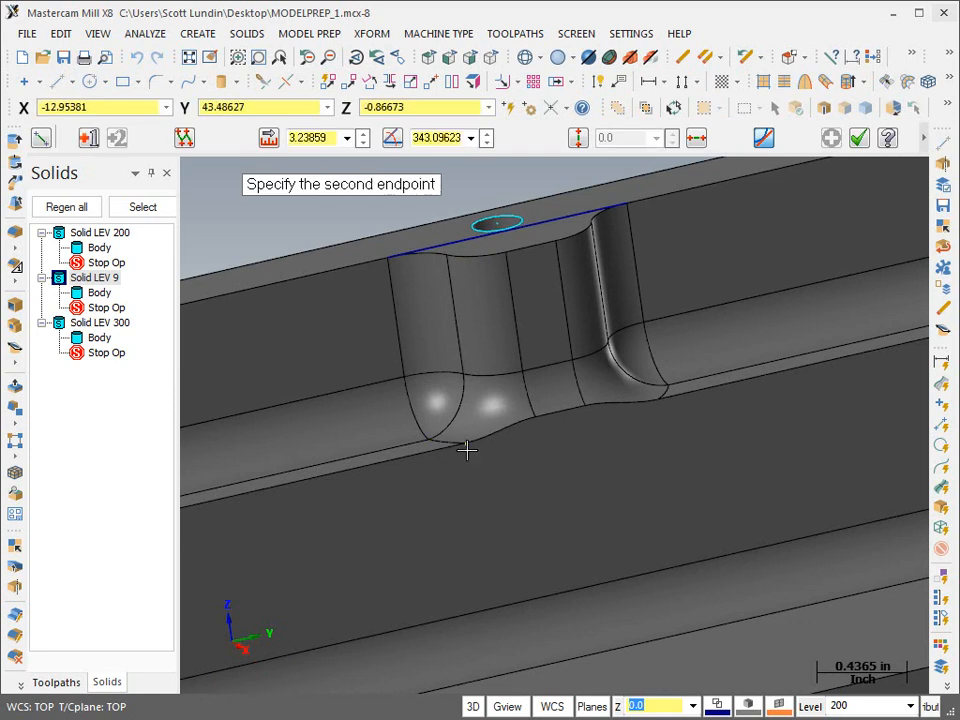
left_click(658, 405)
left_click(858, 140)
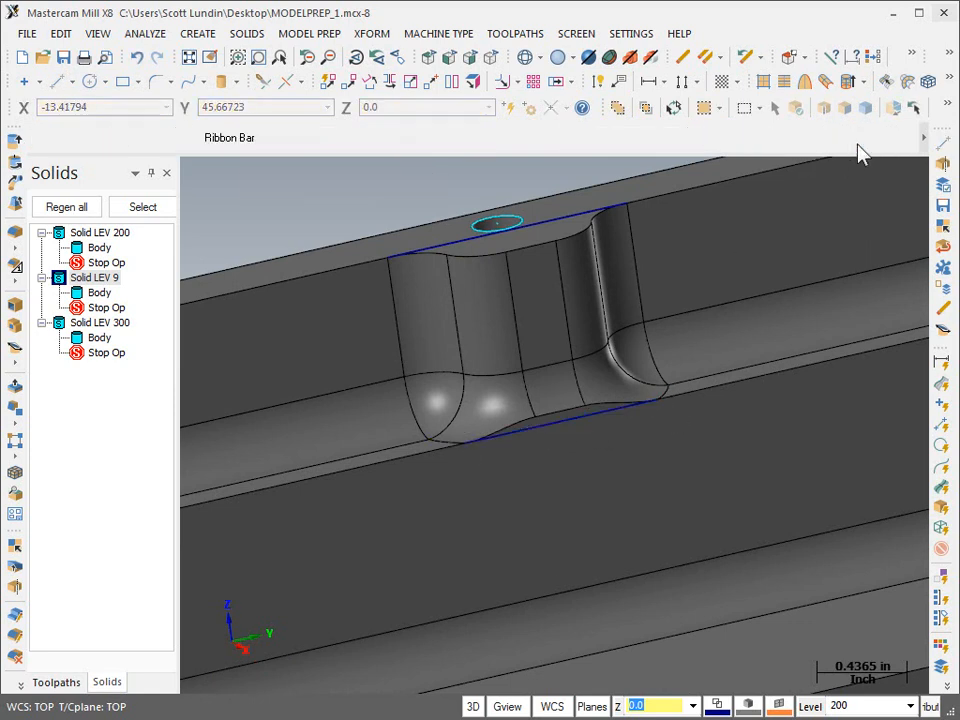
Step: Split the long wall face below the boss along the lower line with Split Solid Face
left_click(309, 33)
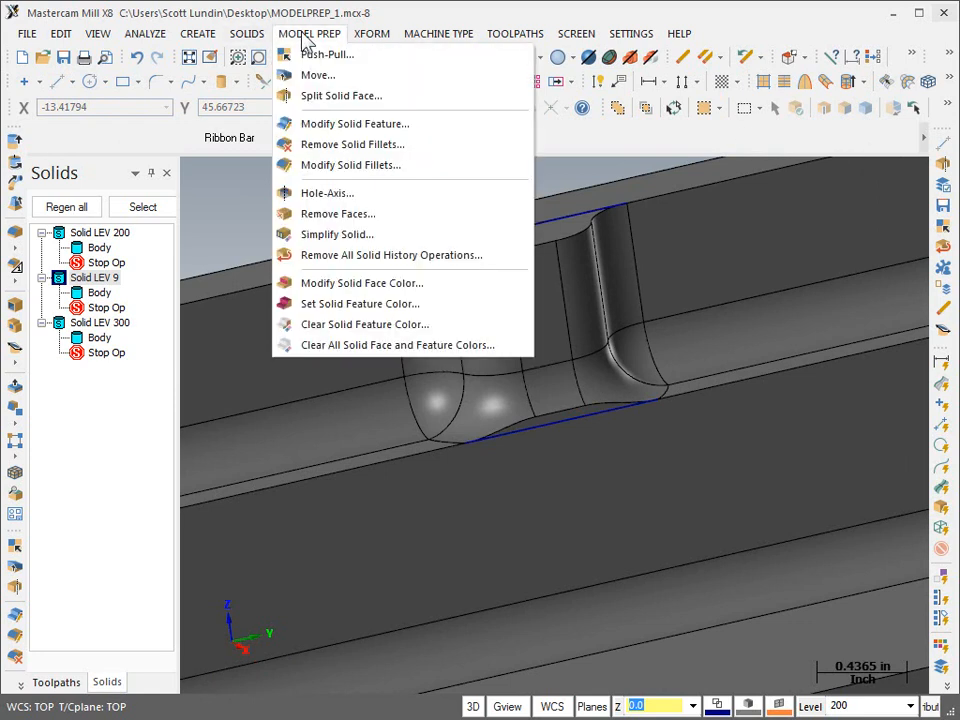
left_click(322, 96)
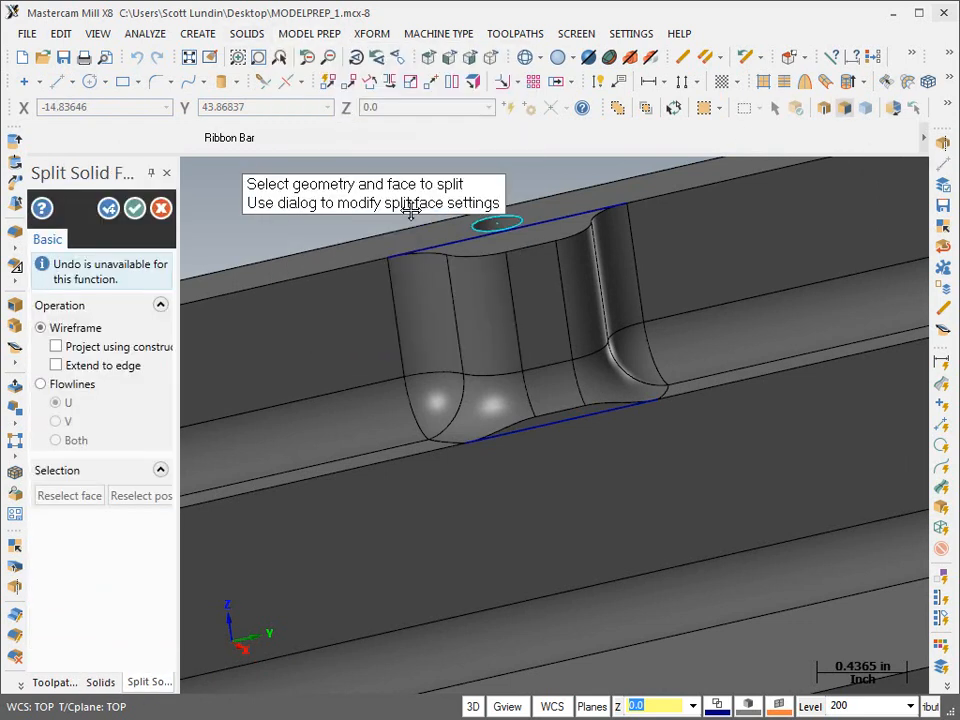
left_click(538, 488)
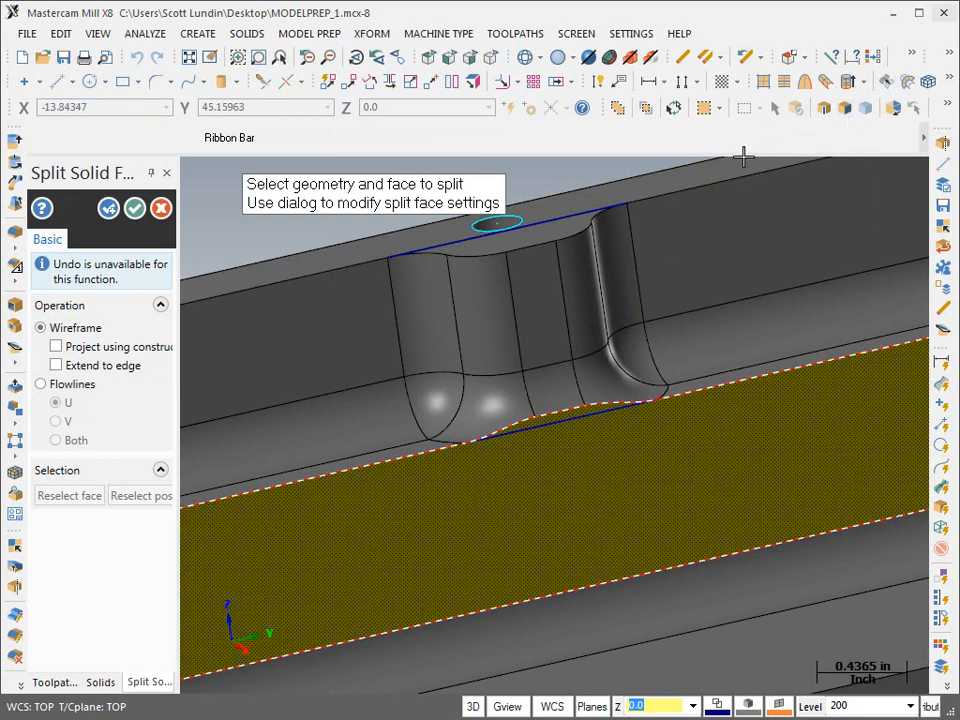
left_click(135, 208)
Step: Begin a Model Prep Move with the hole's inner wall and the split-off top face of the boss selected
scroll(561, 433, "up", 6)
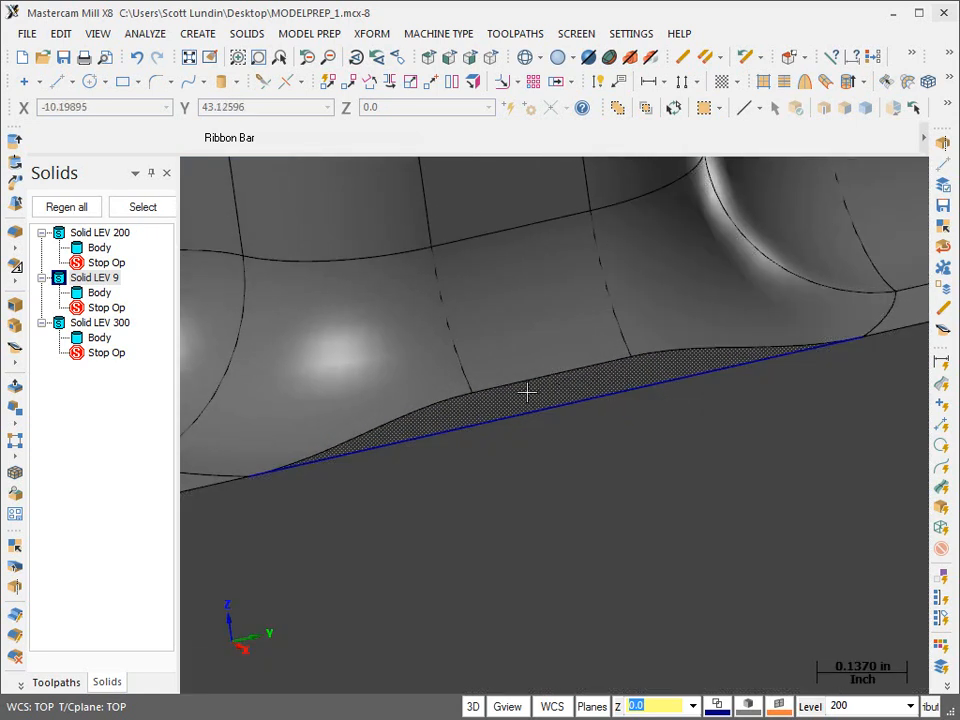
scroll(496, 502, "down", 6)
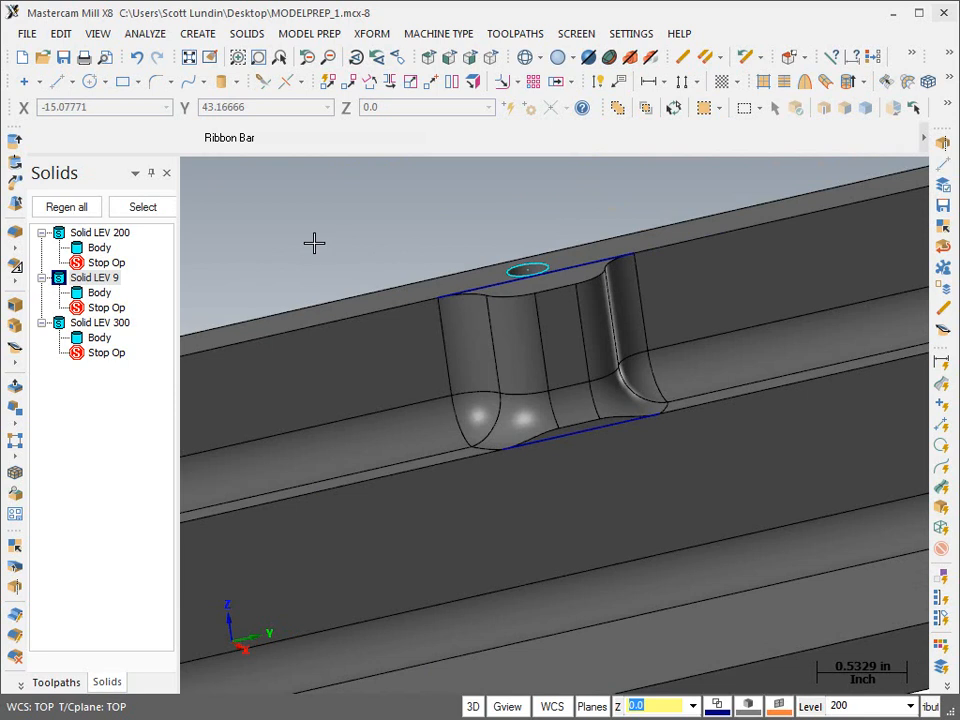
scroll(344, 236, "down", 3)
mouse_move(326, 272)
middle_mouse_down()
mouse_move(321, 251)
mouse_move(343, 298)
mouse_move(331, 296)
mouse_move(330, 280)
middle_mouse_up()
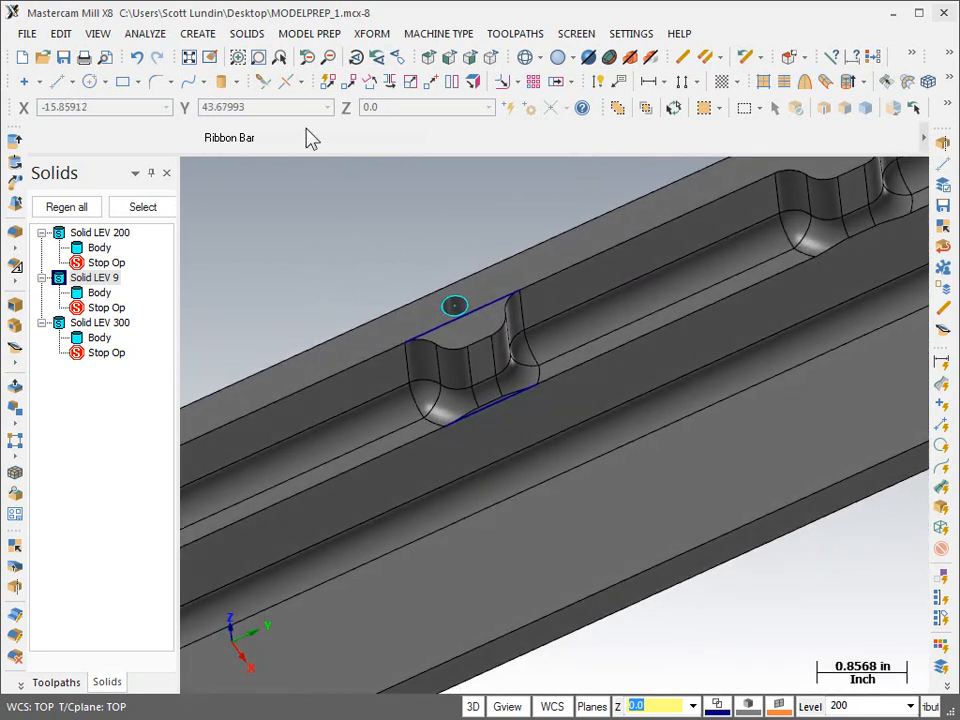
left_click(312, 34)
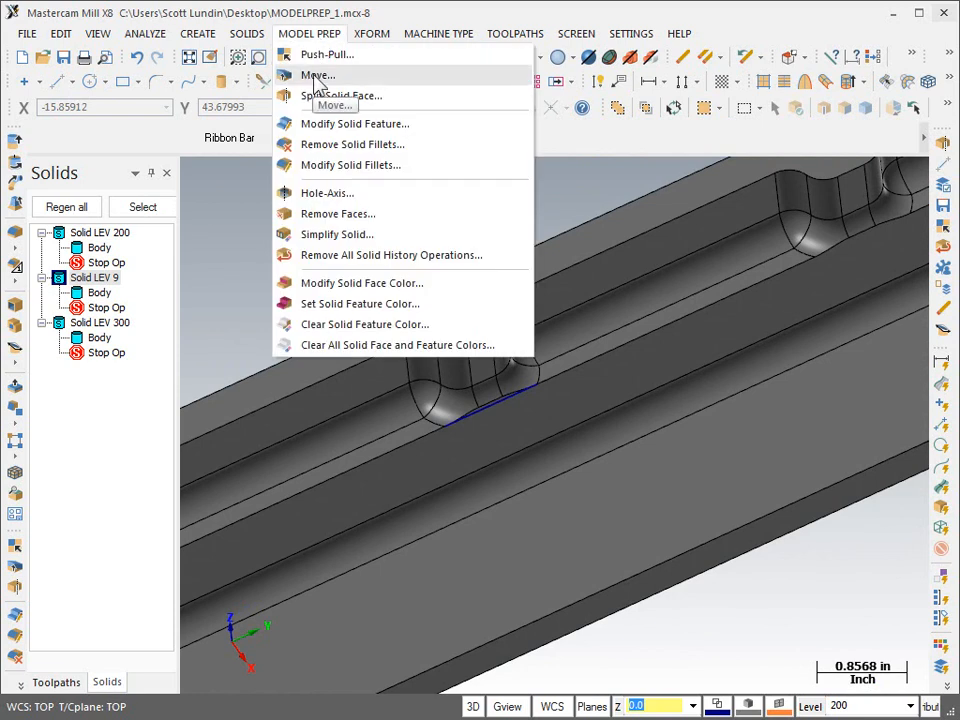
left_click(317, 76)
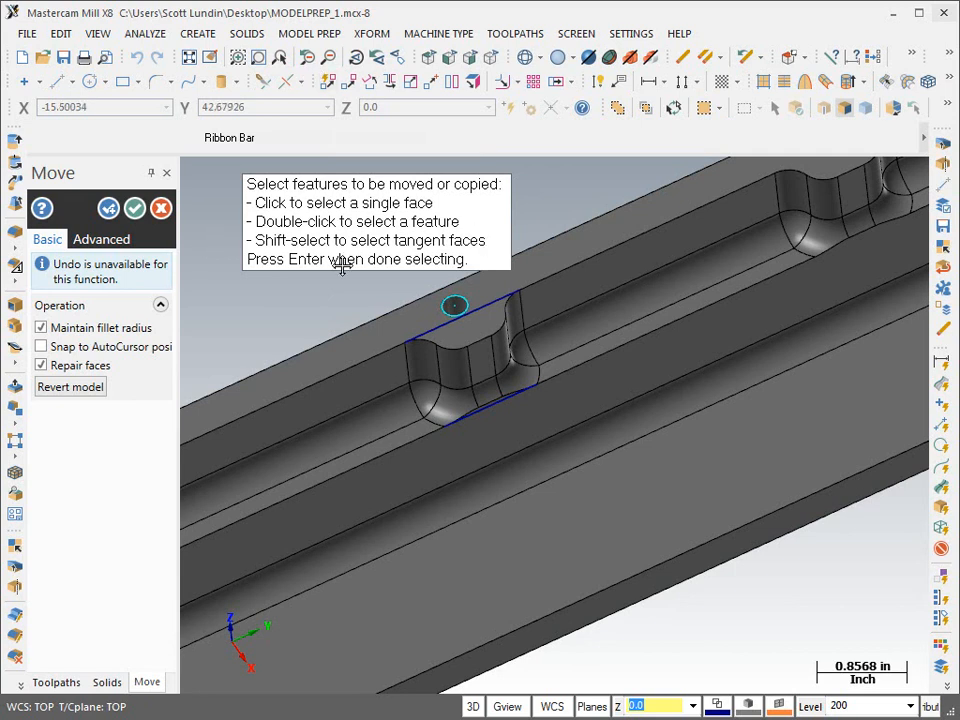
scroll(360, 280, "up", 4)
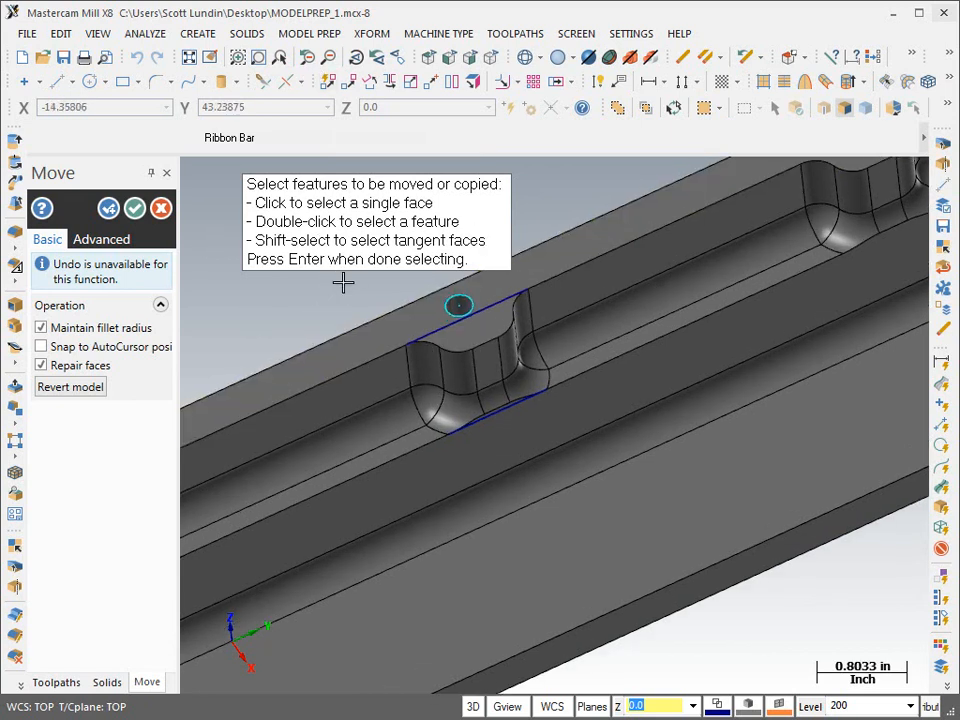
scroll(388, 290, "up", 1)
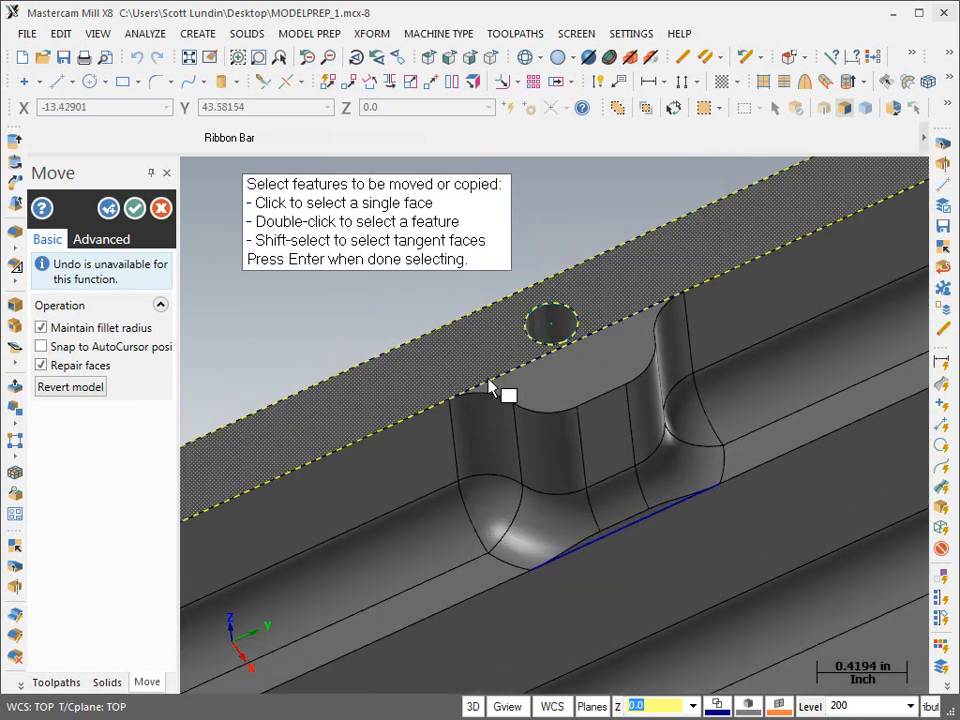
left_click(557, 326)
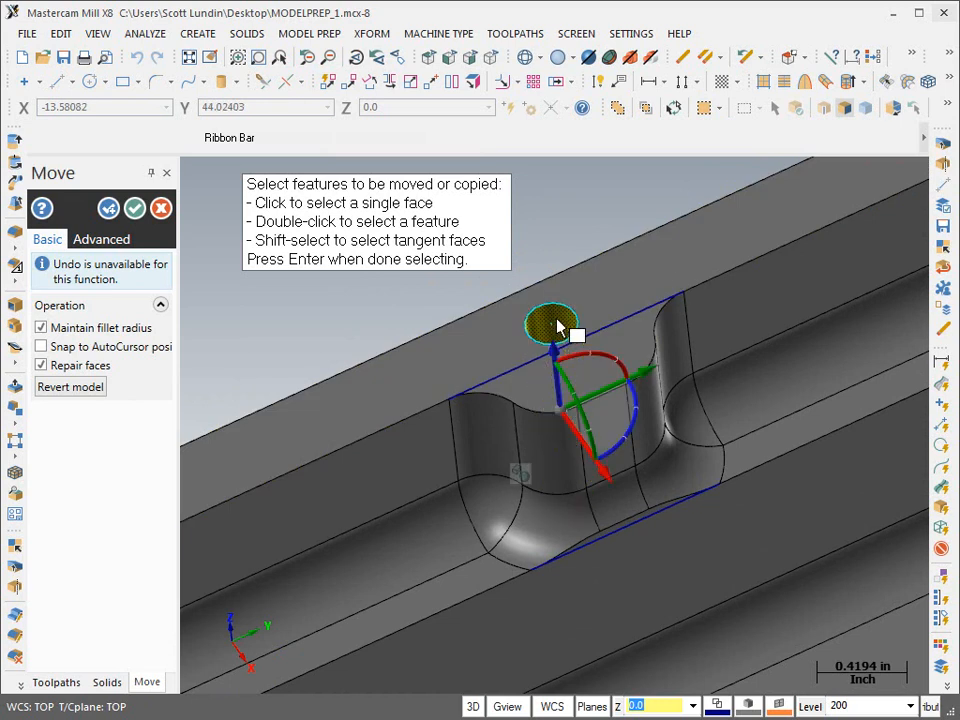
left_click(537, 397)
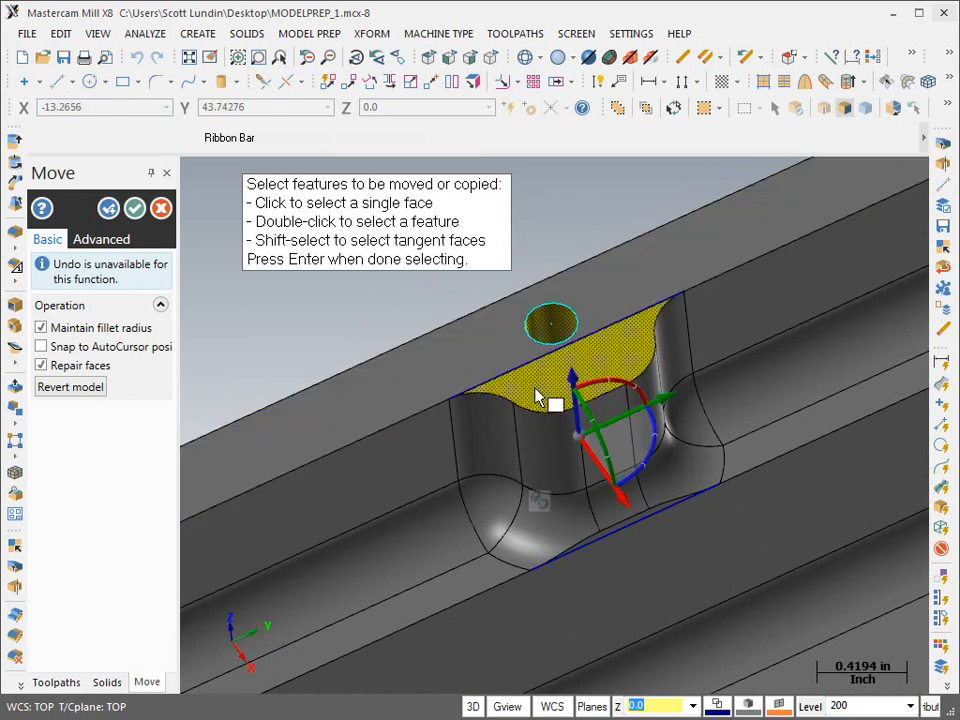
Step: Add the boss's side walls, base fillets and the narrow sliver face at its foot to the Move selection
left_click(497, 450)
left_click(540, 458)
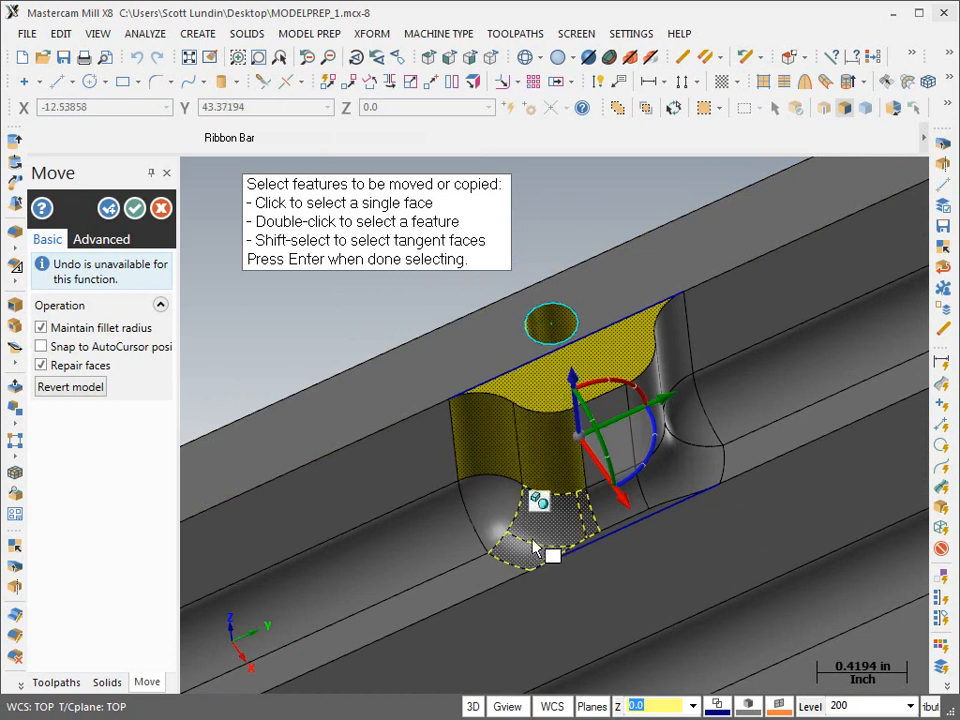
left_click(525, 541)
left_click(496, 516)
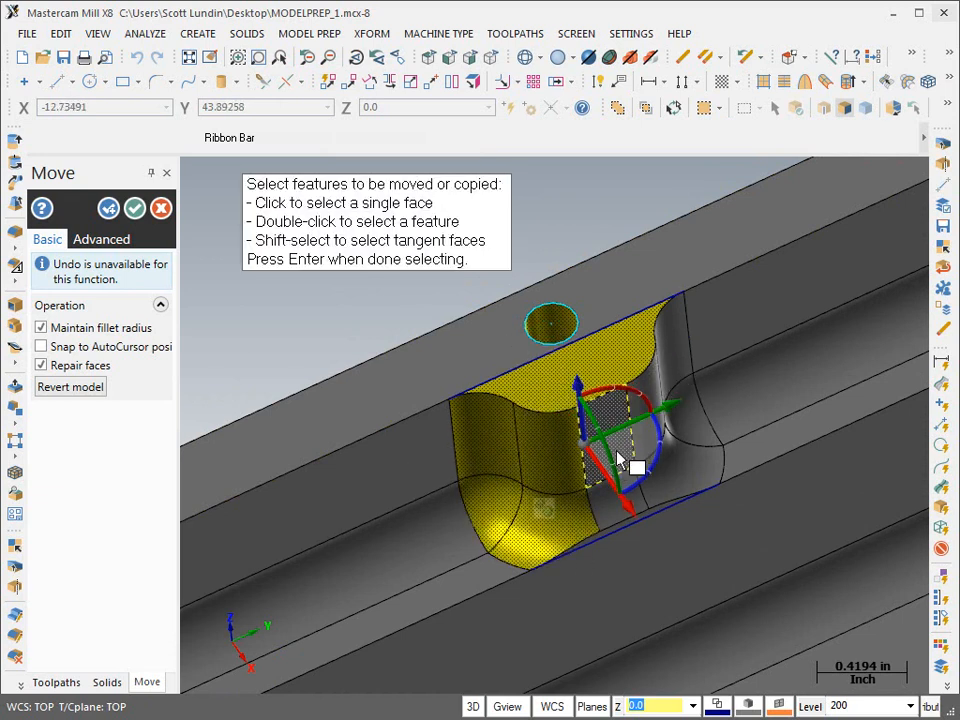
left_click(608, 514)
left_click(700, 432)
mouse_move(657, 458)
middle_mouse_down()
mouse_move(664, 410)
mouse_move(660, 437)
middle_mouse_up()
middle_click_drag(601, 382, 621, 371)
scroll(611, 489, "up", 5)
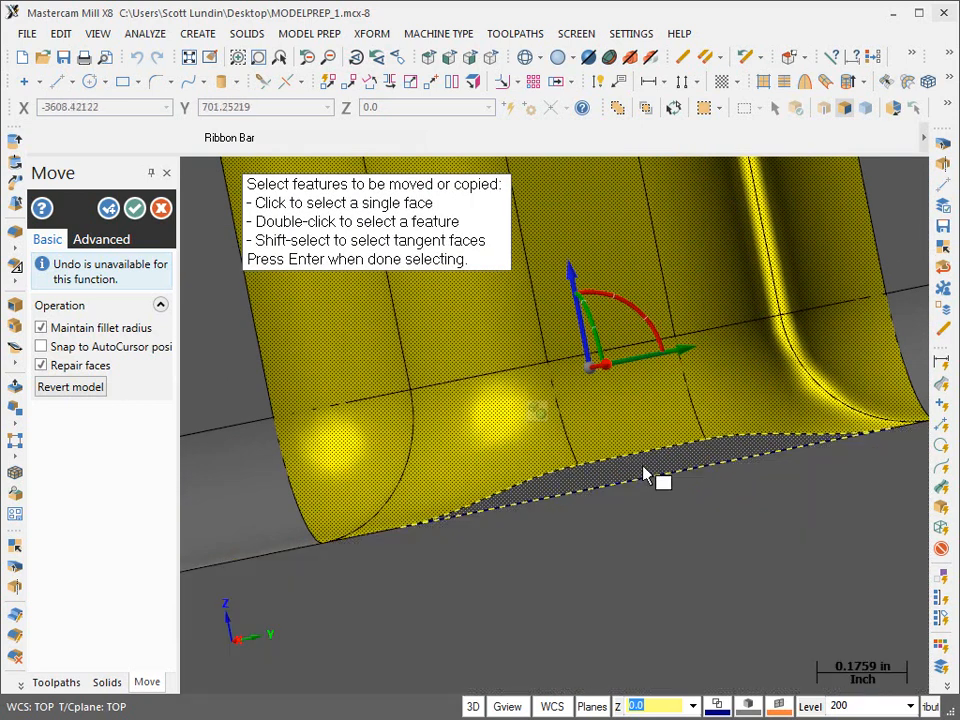
scroll(540, 400, "down", 7)
mouse_move(498, 390)
middle_mouse_down()
mouse_move(568, 424)
mouse_move(546, 474)
middle_mouse_up()
scroll(549, 483, "down", 3)
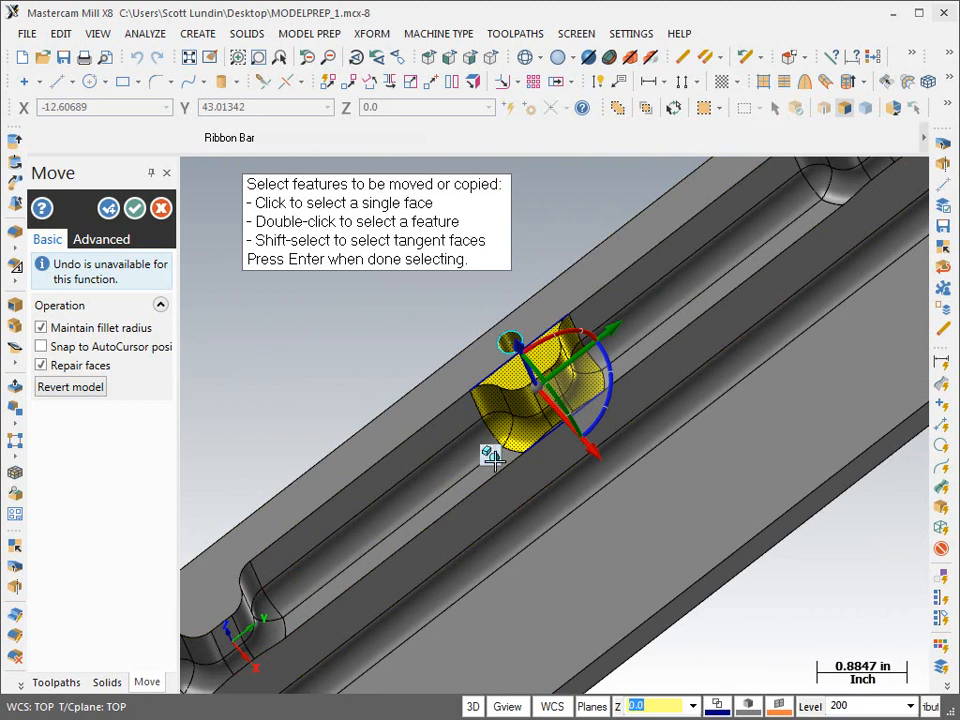
Step: Try to move the selected boss and hole faces about 1.0 in along the Y axis, keeping the default gnomon position
key("Return")
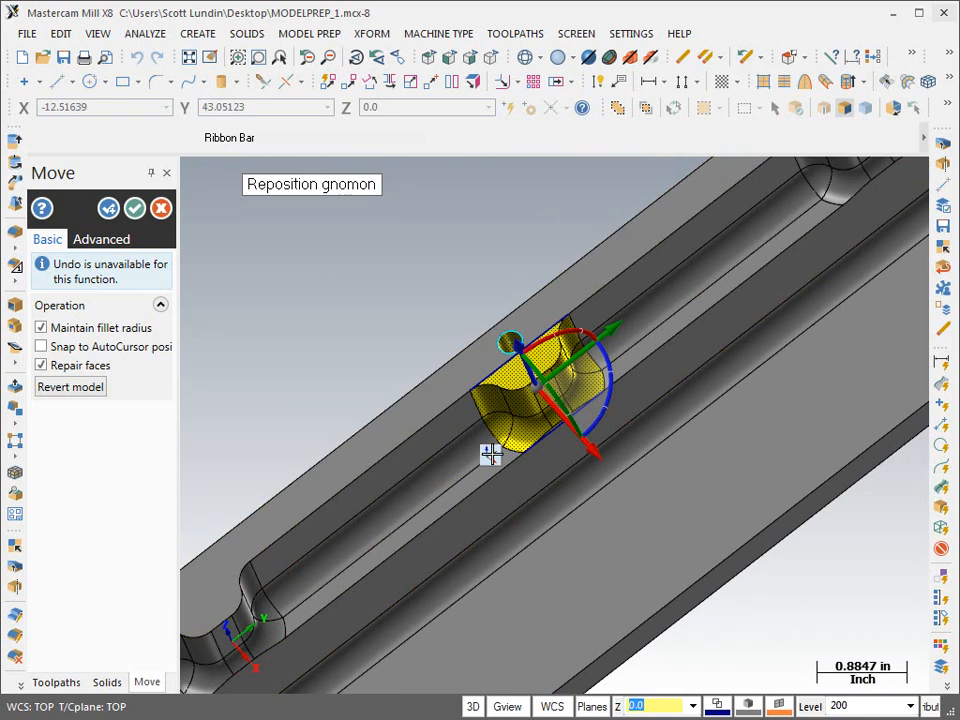
key("Return")
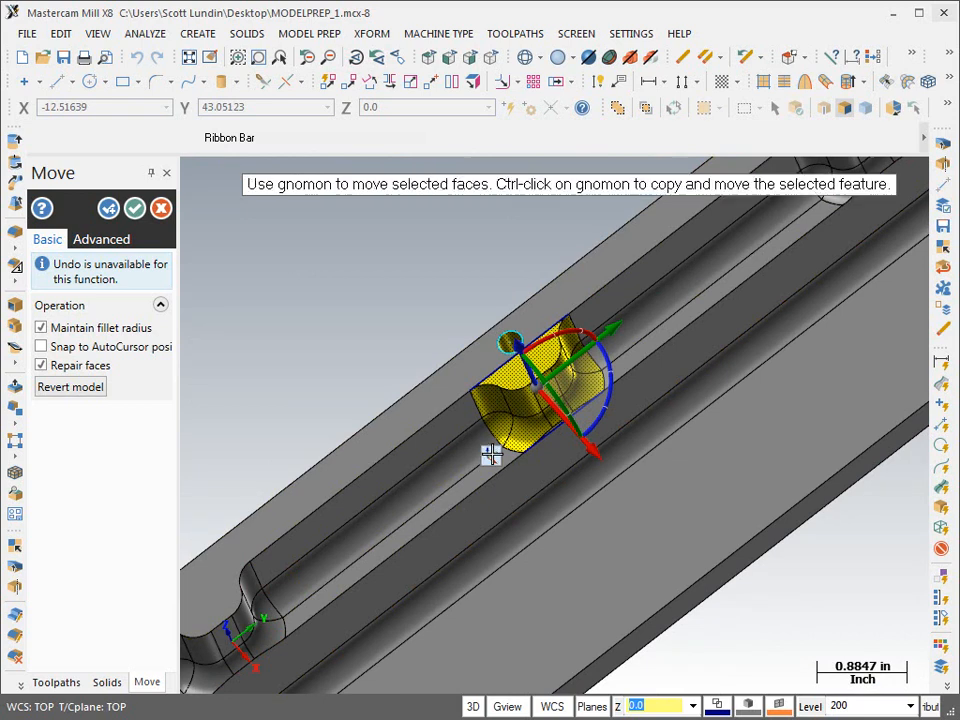
scroll(512, 400, "up", 3)
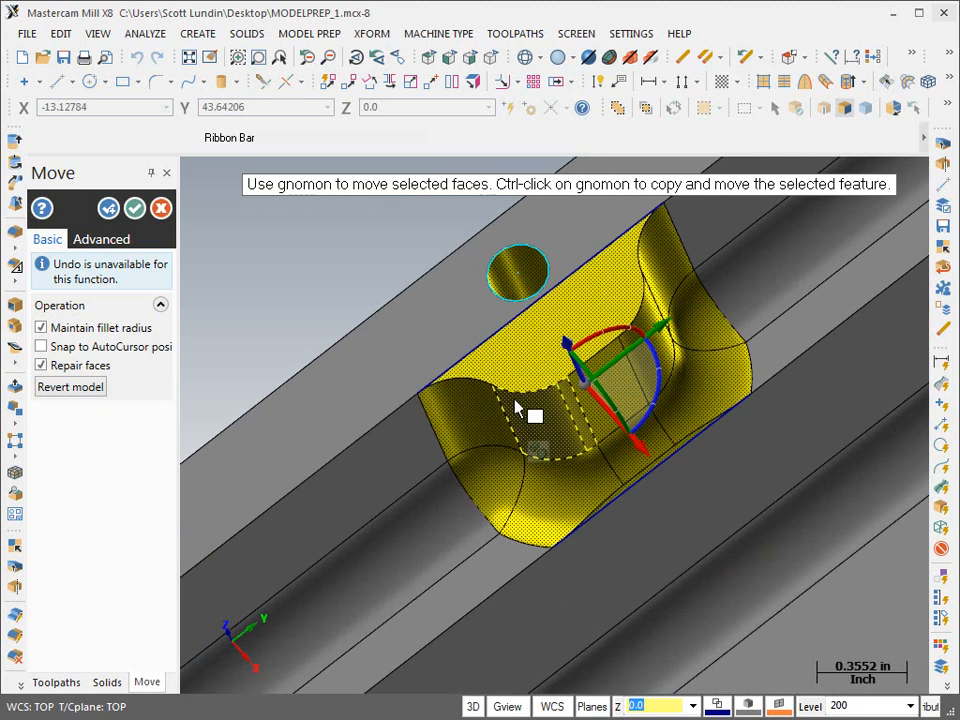
left_click(614, 358)
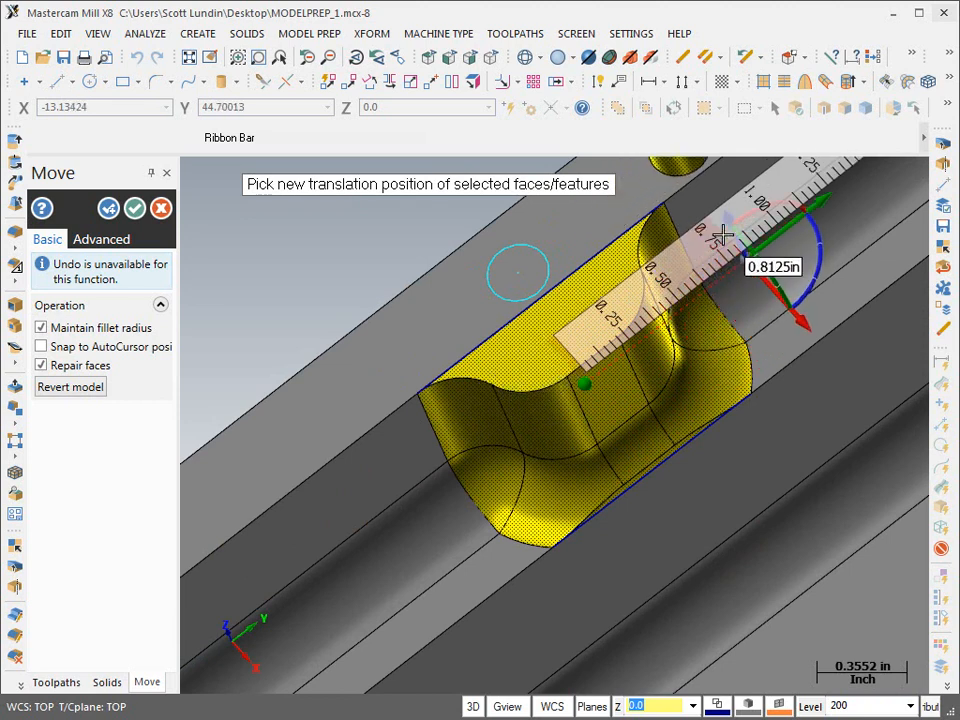
scroll(724, 235, "down", 2)
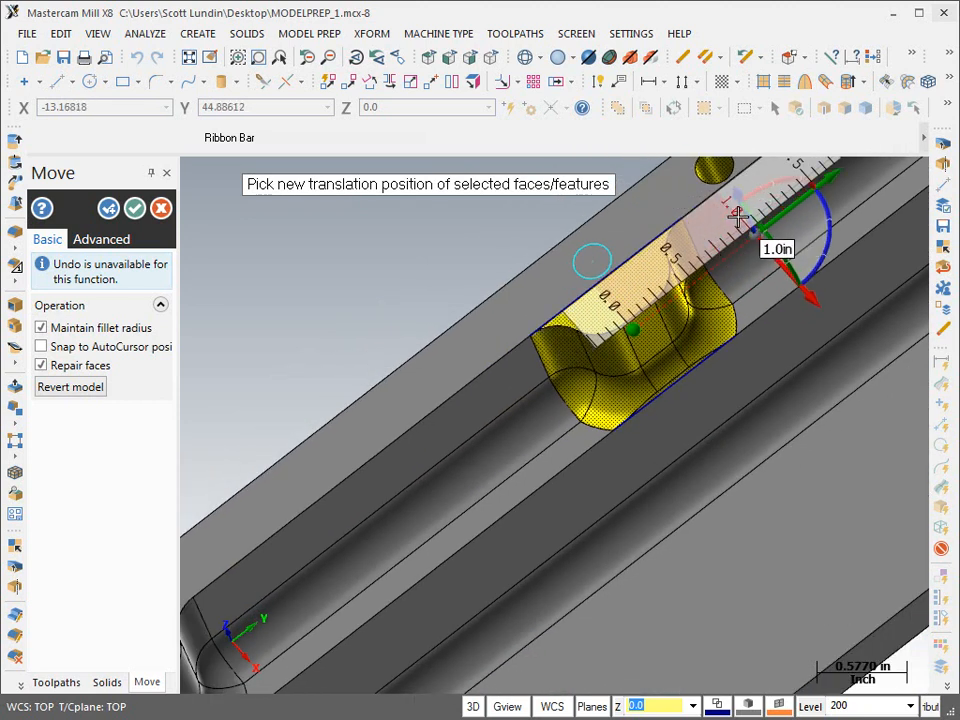
left_click(735, 216)
scroll(540, 462, "down", 2)
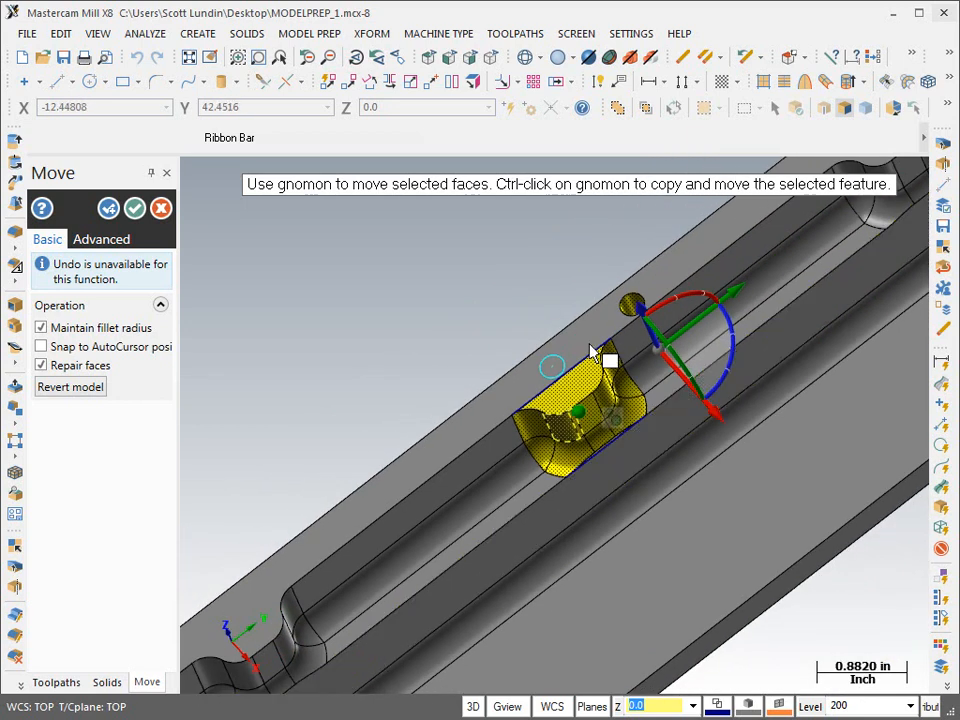
scroll(621, 343, "up", 3)
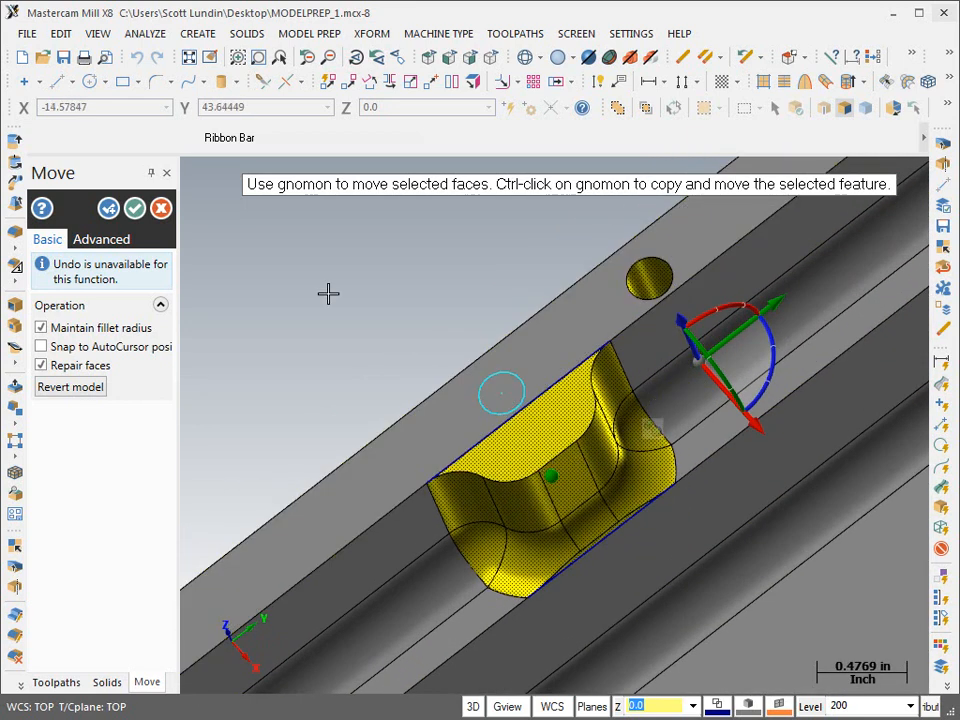
left_click(161, 208)
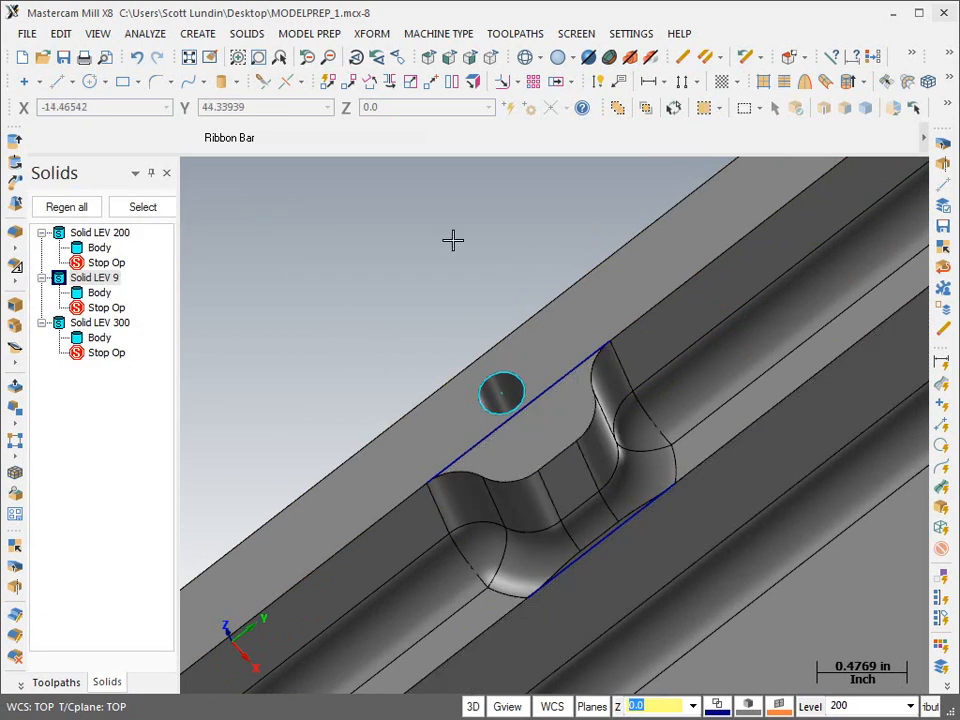
Step: Make level 300 the main level and hide level 200
scroll(455, 241, "down", 1)
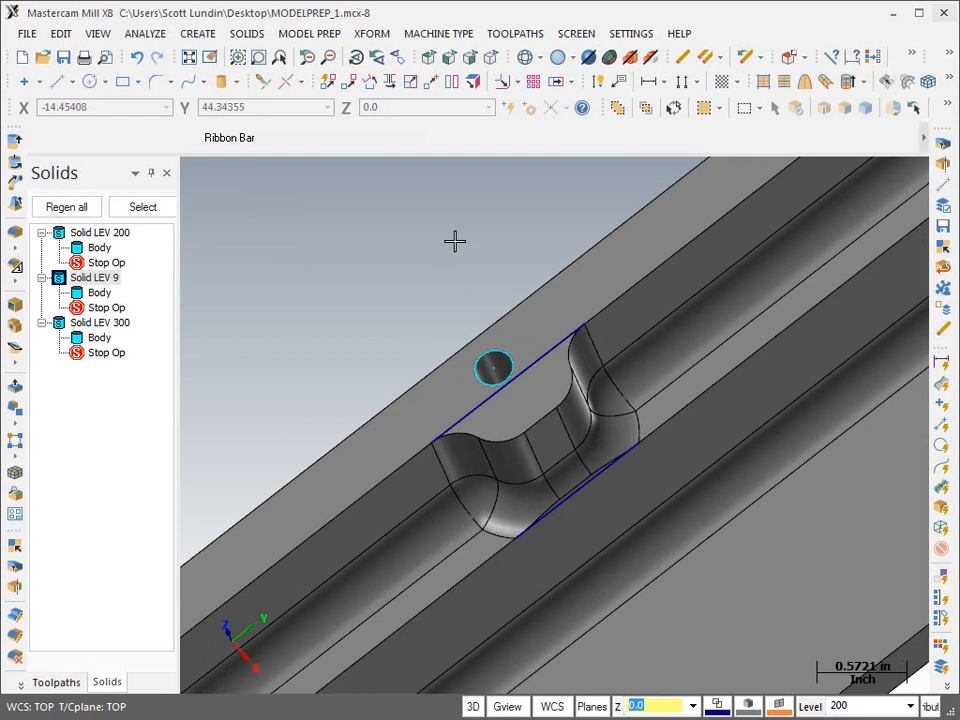
left_click(812, 707)
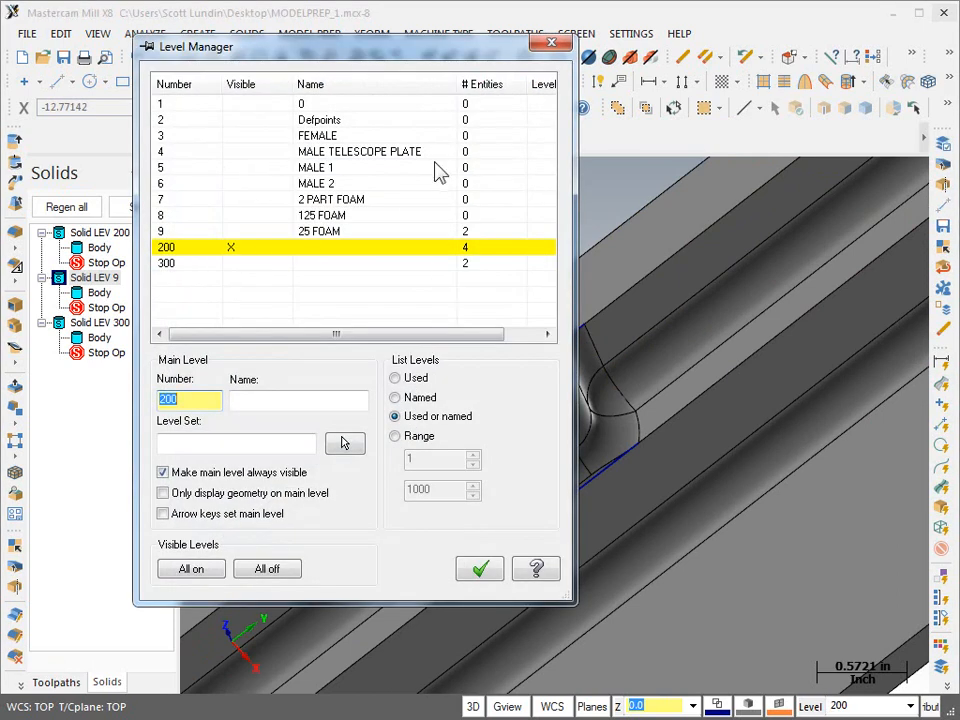
left_click(170, 263)
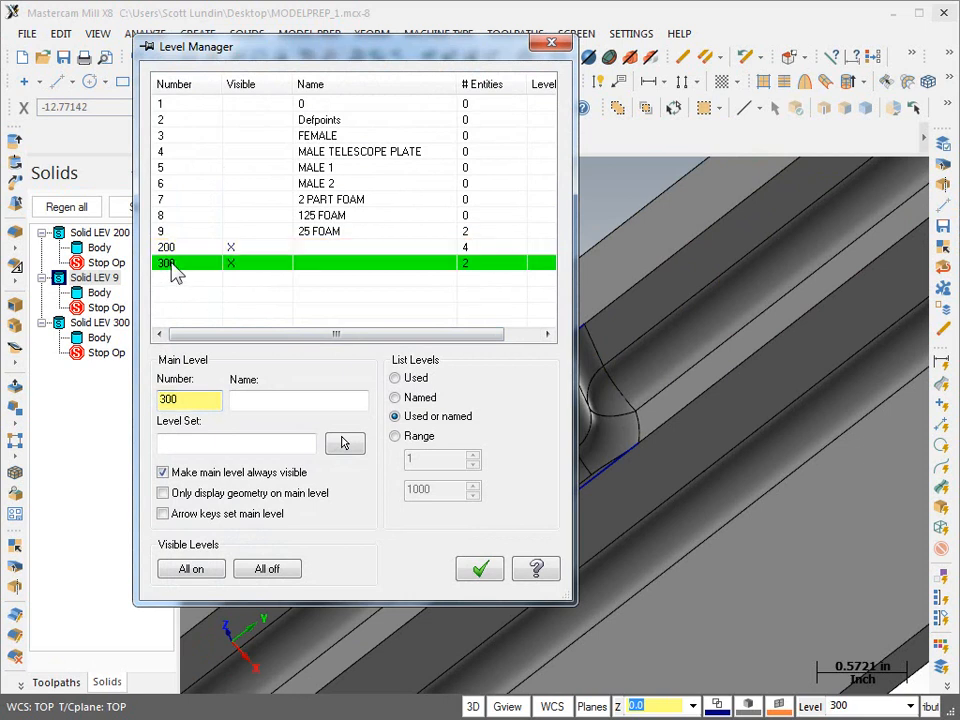
left_click(244, 249)
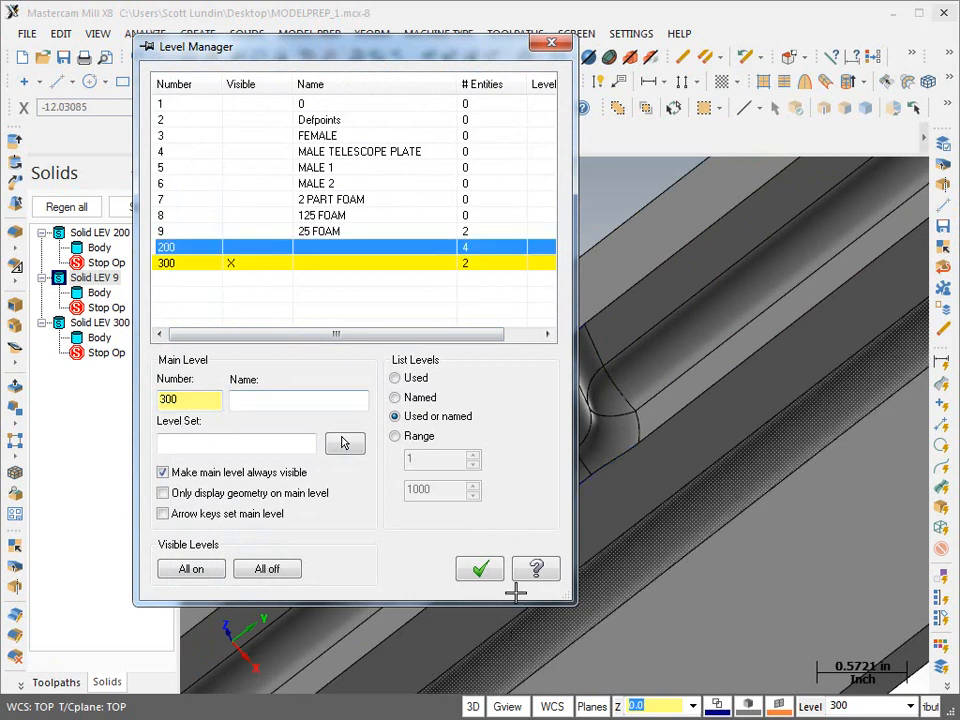
left_click(484, 568)
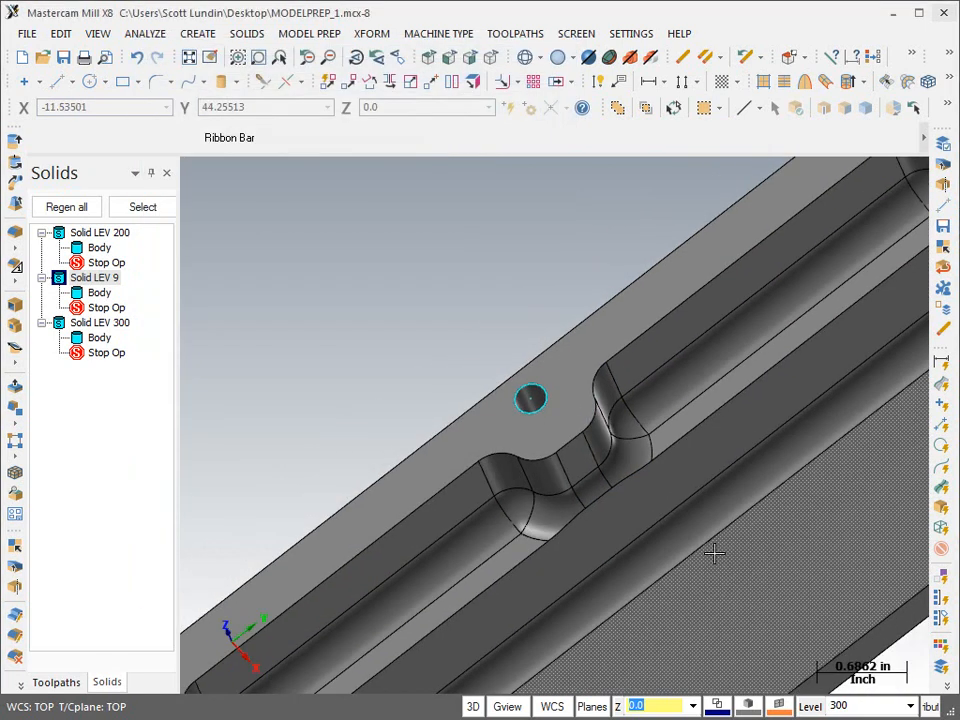
Step: Measure the radii of the boss's vertical corner face and the fillet face directly below it with Analyze Dynamic
scroll(343, 416, "down", 3)
scroll(360, 429, "up", 4)
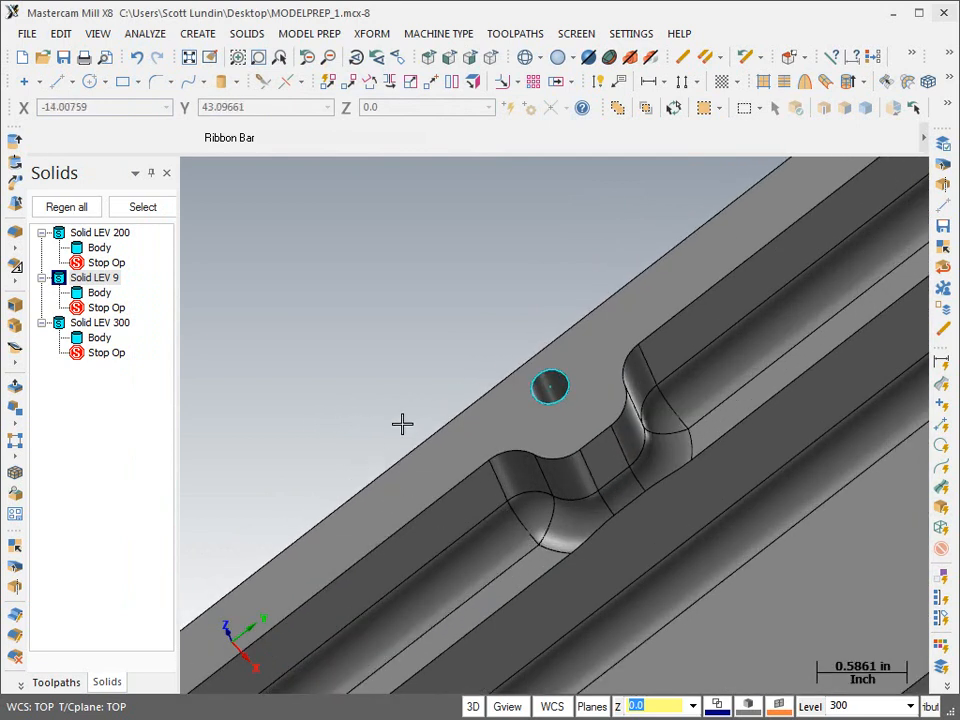
scroll(405, 420, "up", 5)
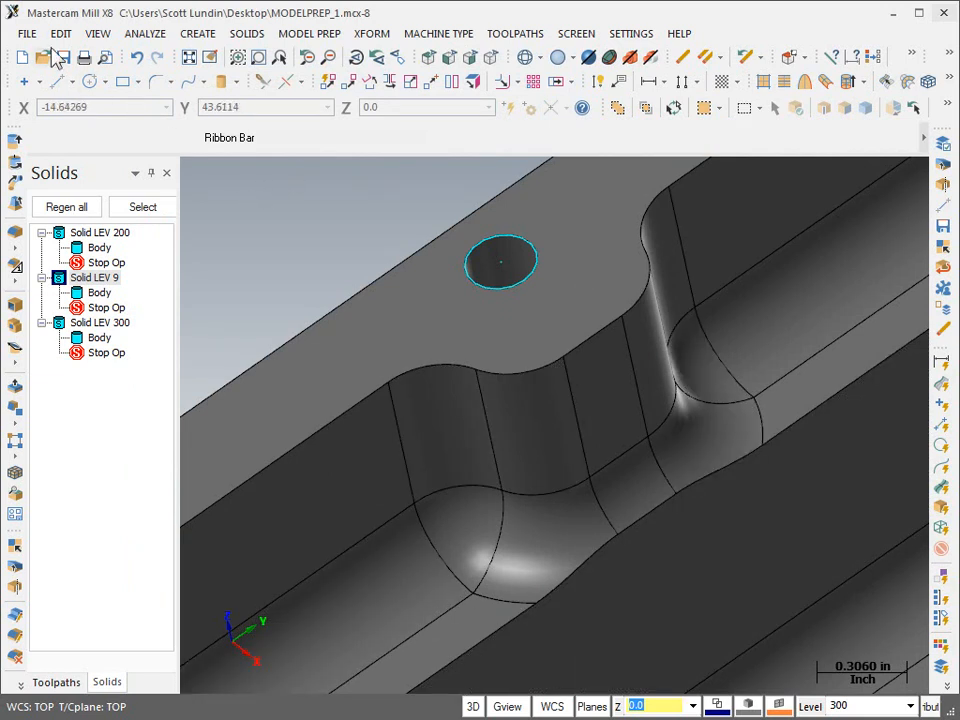
left_click(145, 36)
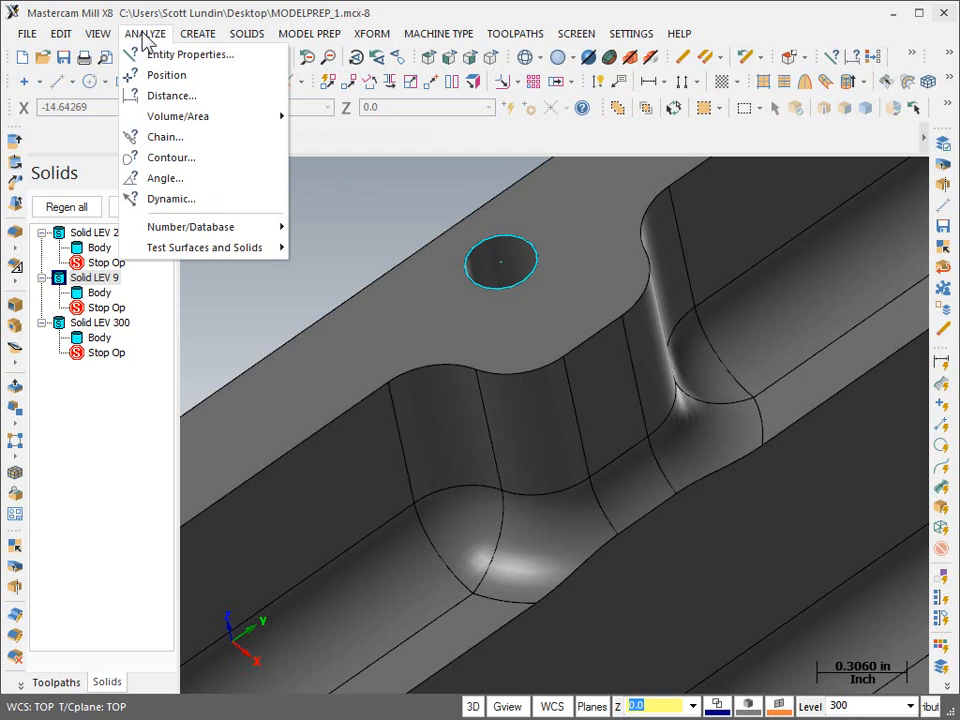
left_click(150, 199)
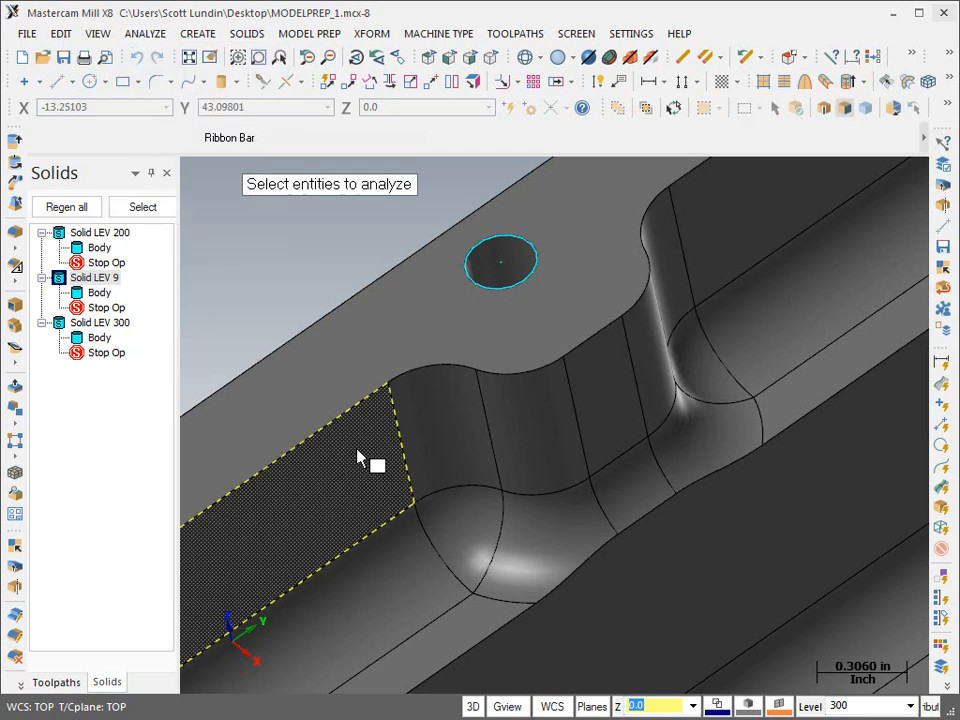
left_click(440, 430)
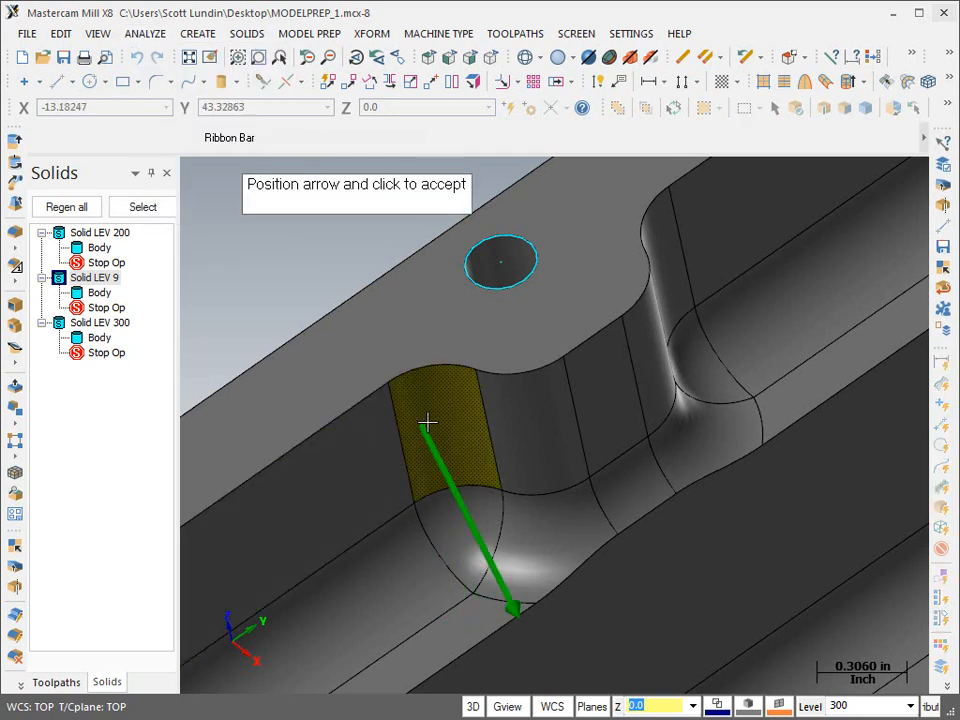
left_click_drag(126, 138, 242, 122)
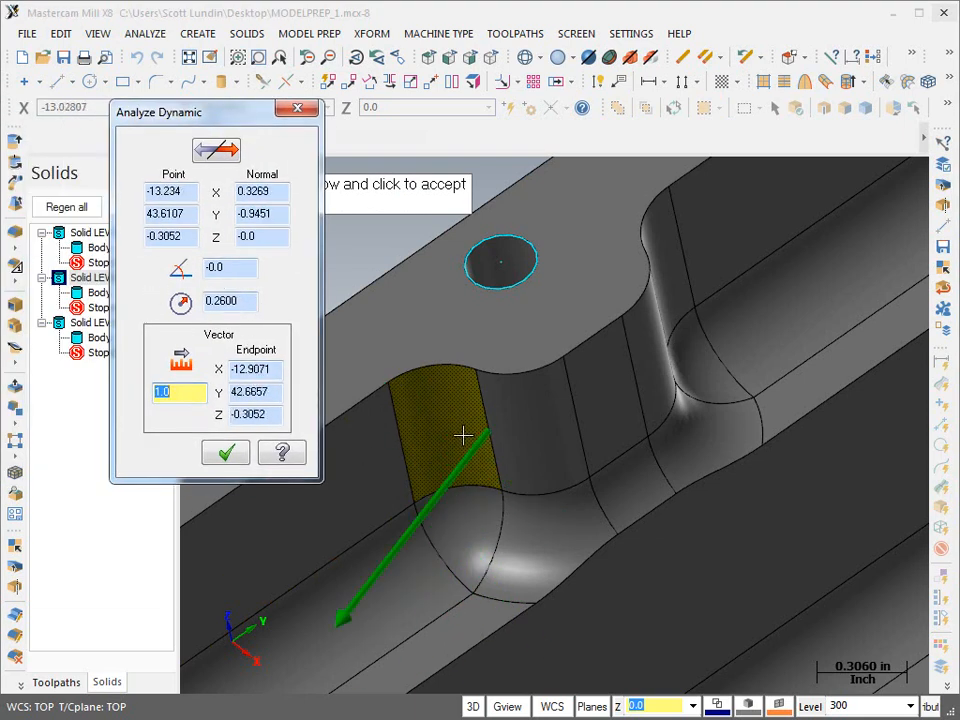
key("Escape")
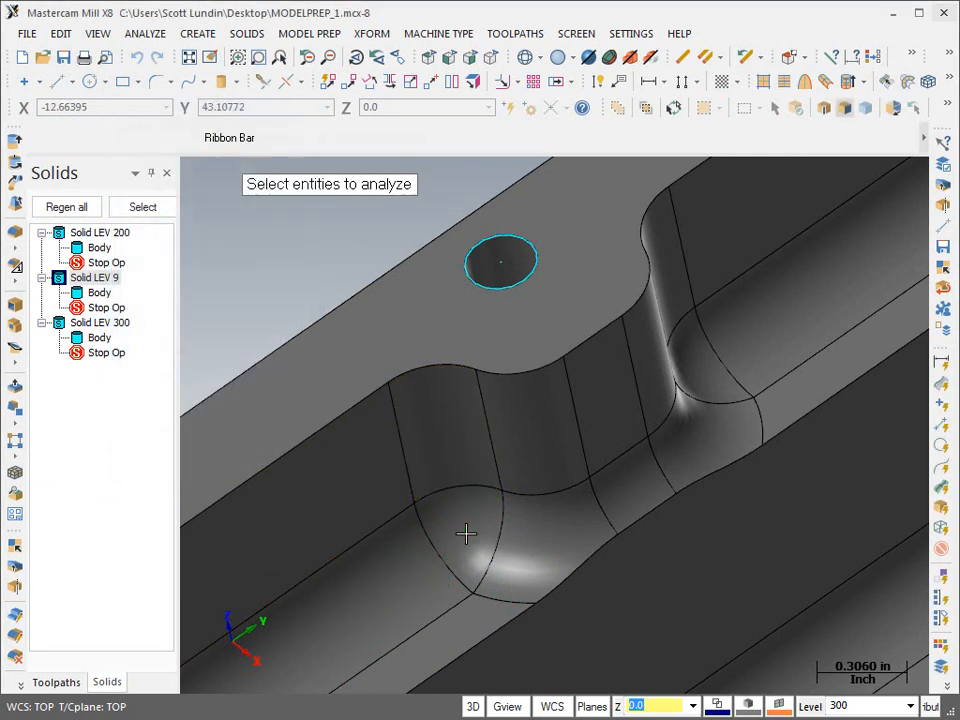
left_click(465, 543)
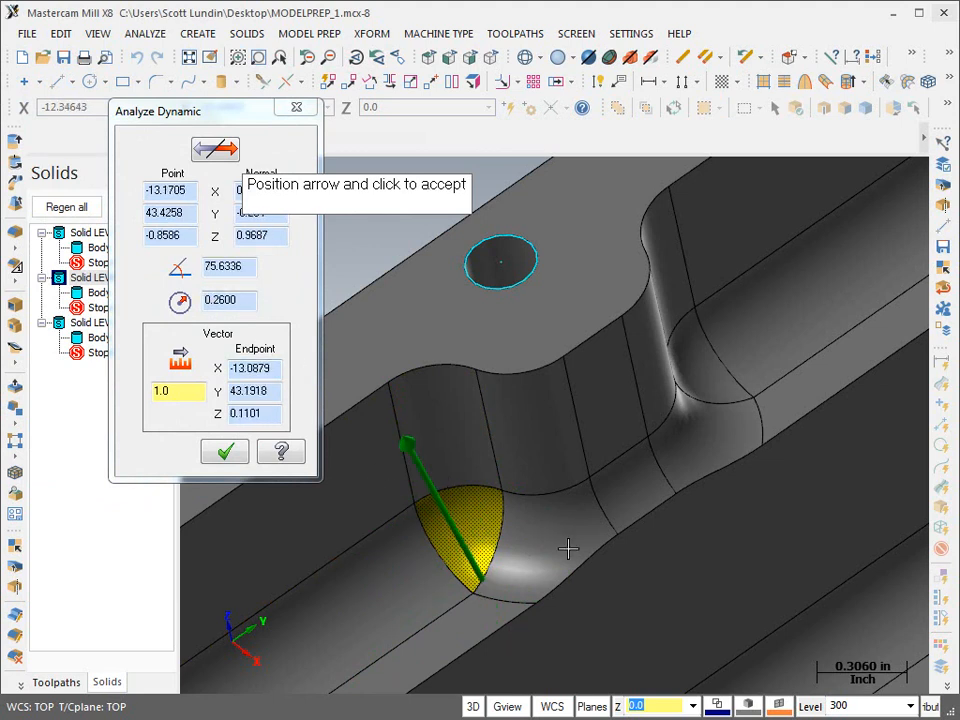
key("Escape")
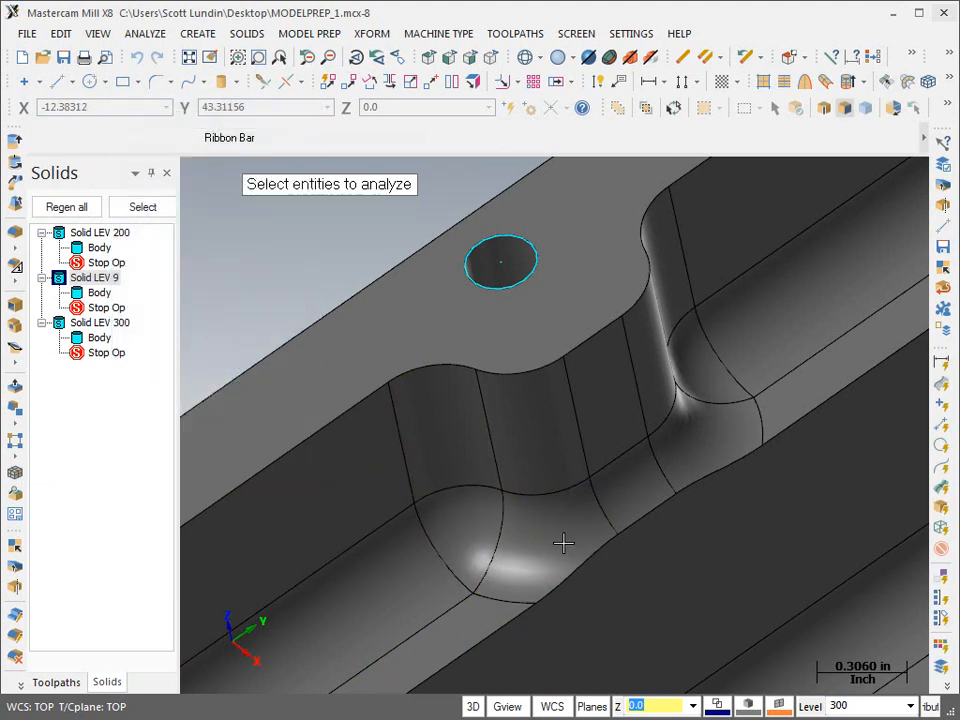
Step: Measure the radii of the remaining near-side and middle fillet faces along the boss's foot with Analyze Dynamic
left_click(563, 543)
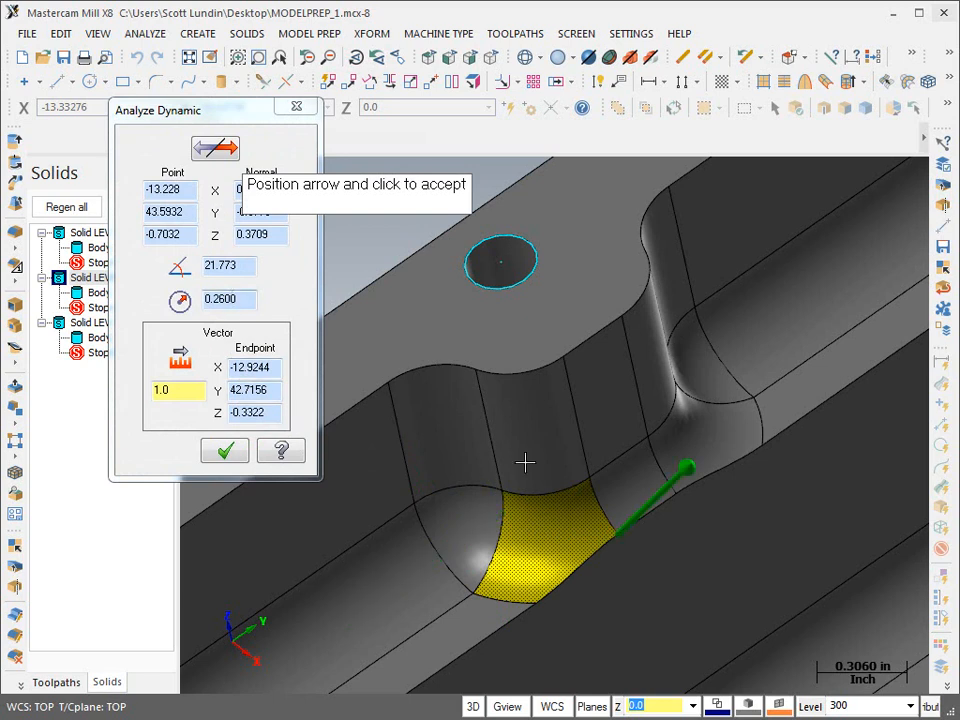
left_click(637, 496)
left_click(636, 497)
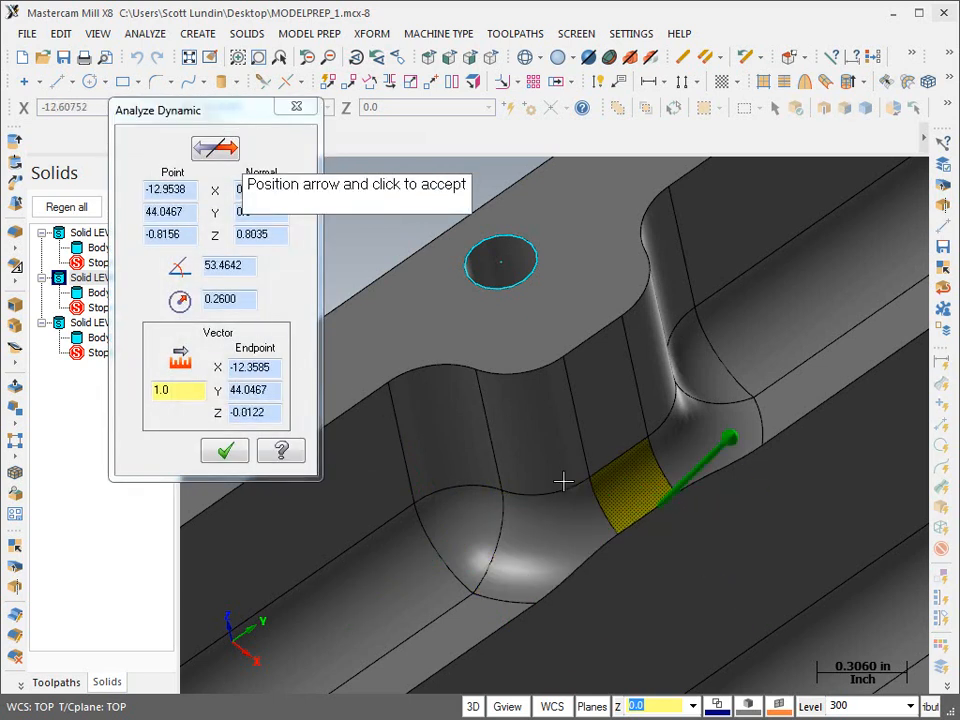
left_click(692, 454)
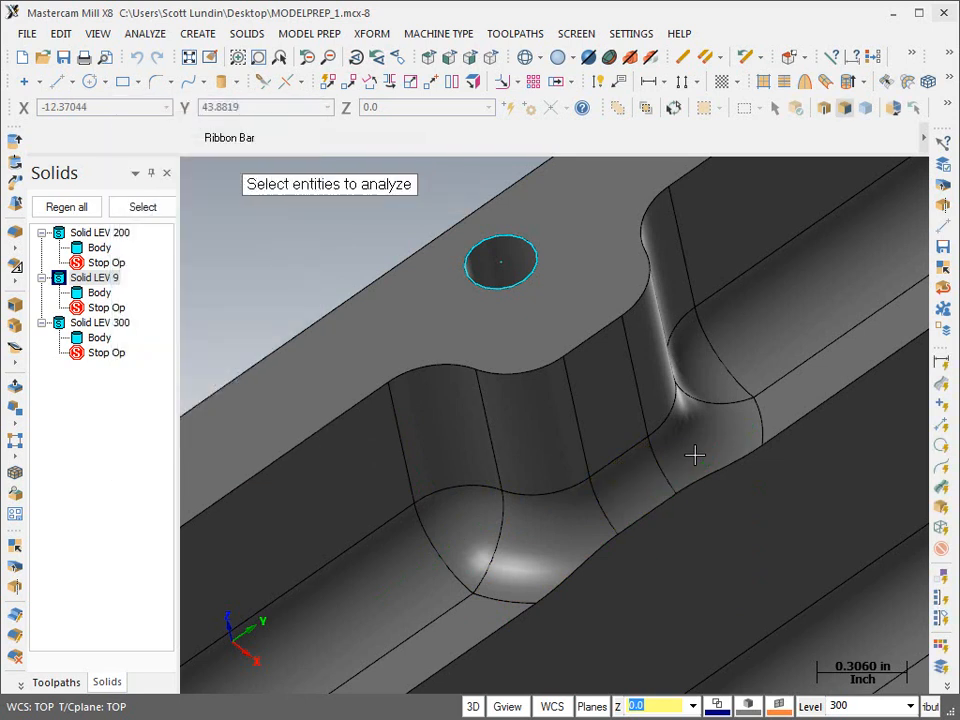
left_click(692, 454)
Step: Measure the radii of the rounded fillet at the boss's far foot and the vertical corner face above it
middle_click_drag(694, 455, 583, 476)
left_click(761, 357)
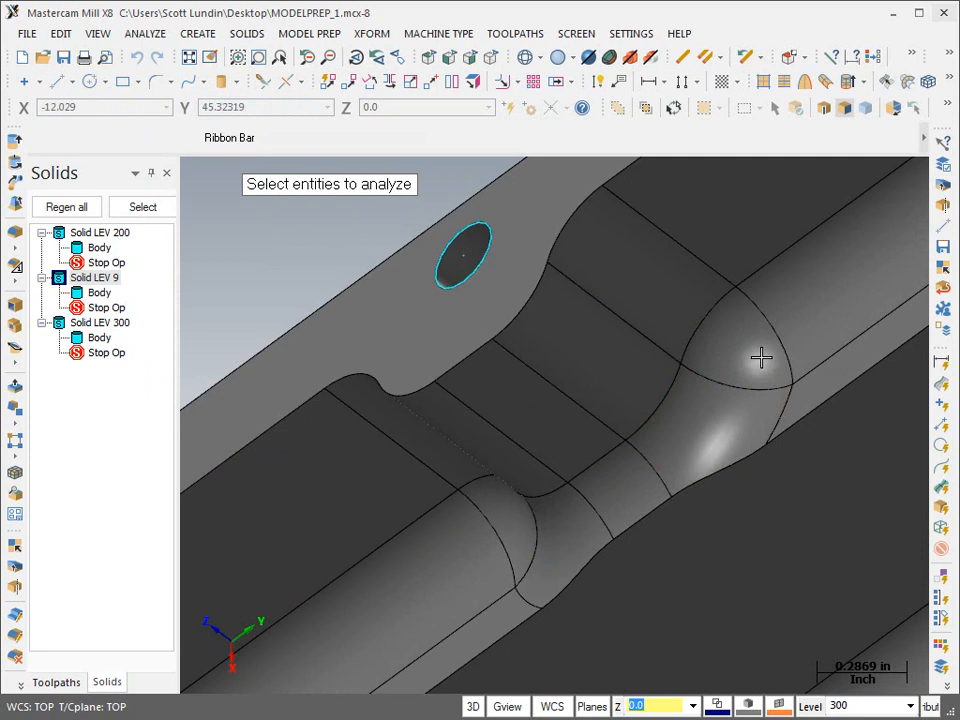
left_click(761, 357)
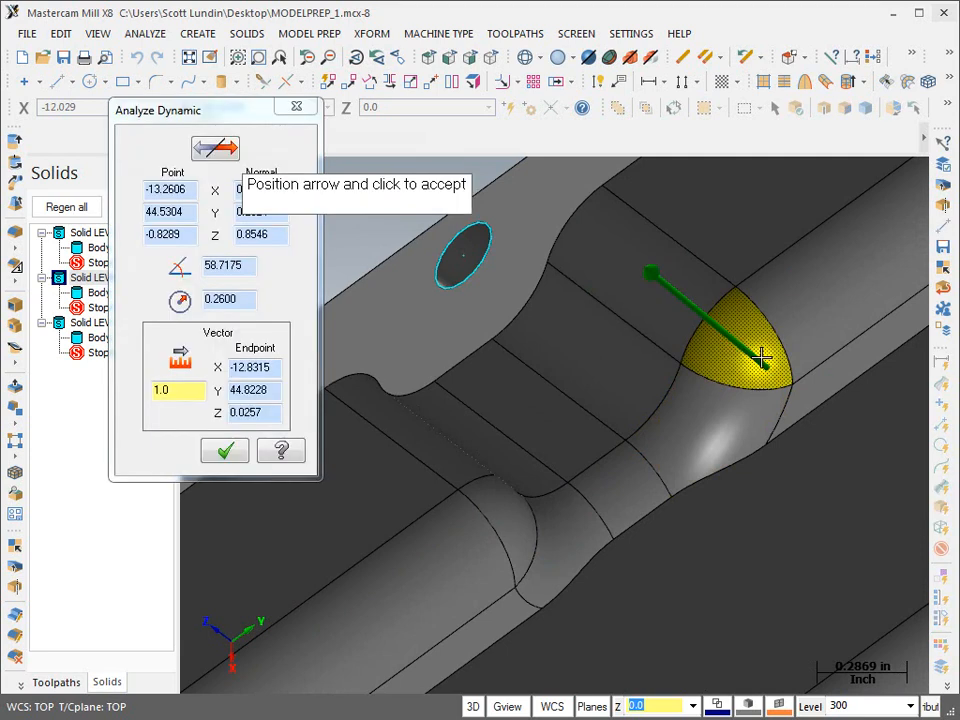
left_click(761, 357)
left_click(696, 317)
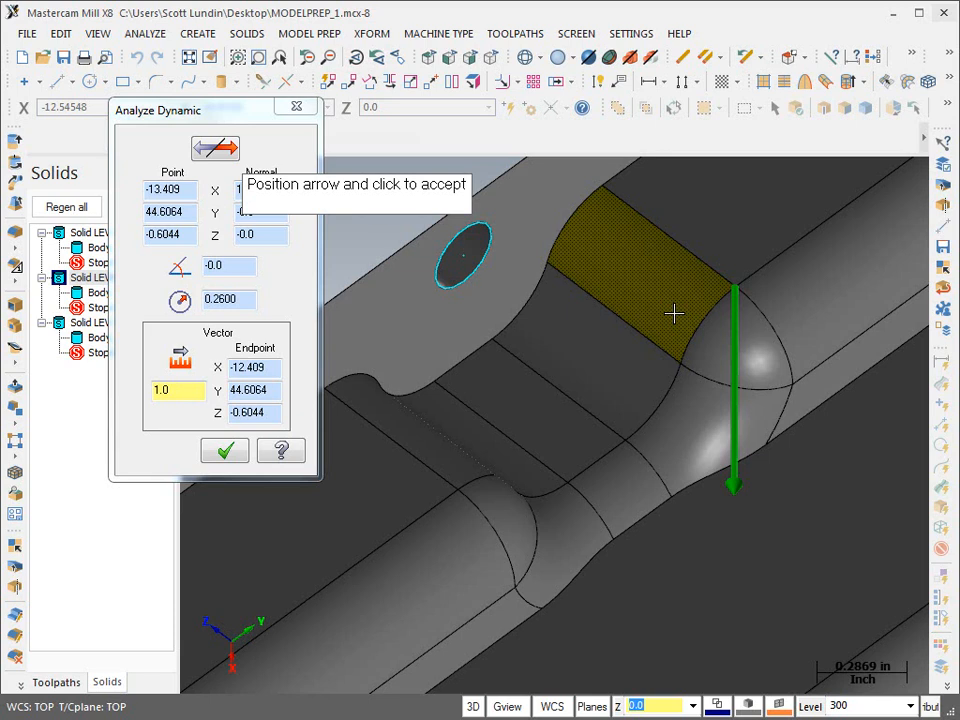
left_click(673, 314)
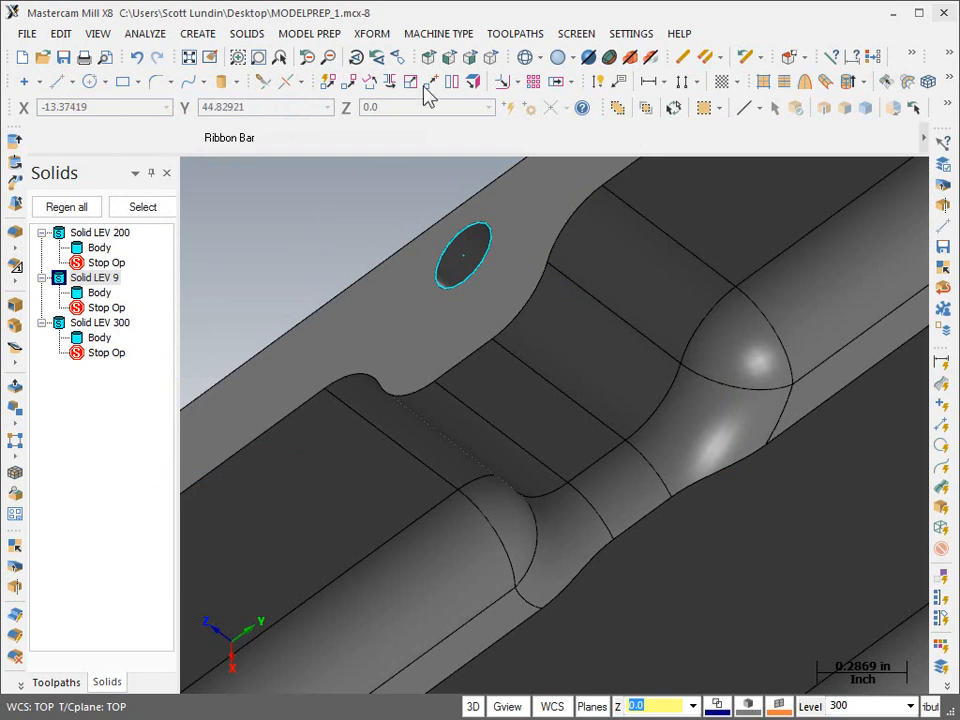
Step: Remove the boss's vertical corner fillets and all fillet faces around its foot with Modify Solid Feature, using the Remove type
left_click(310, 34)
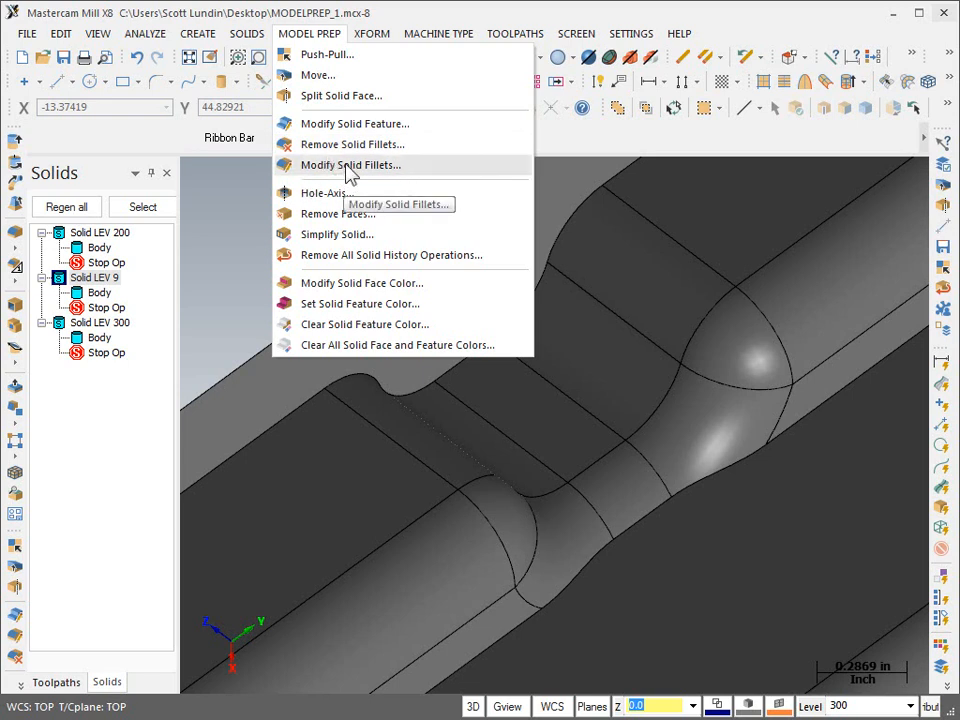
left_click(382, 126)
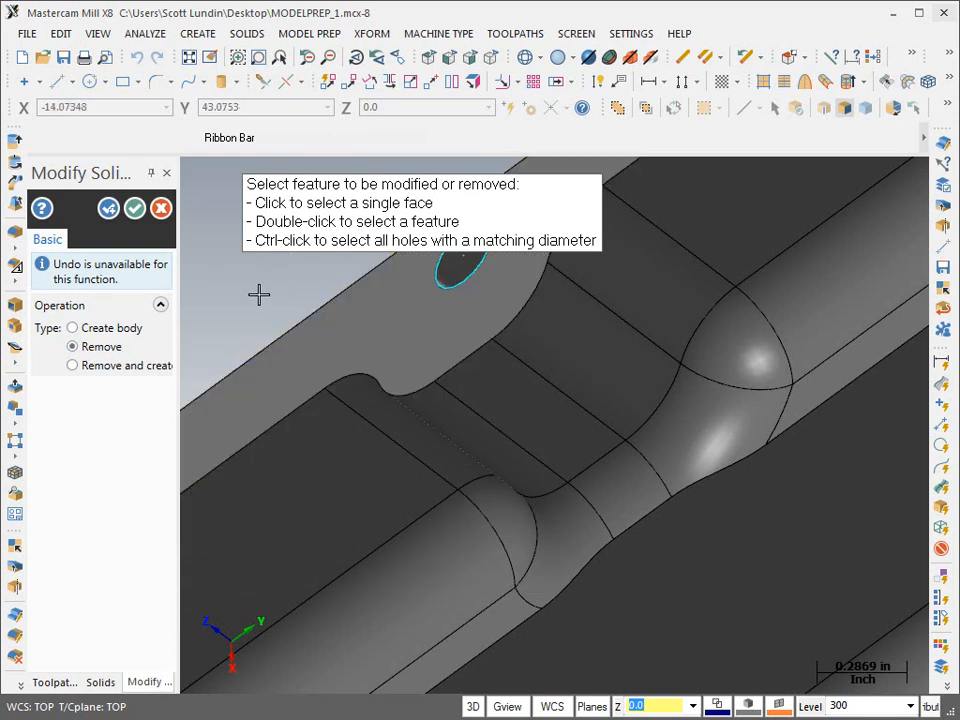
mouse_move(253, 285)
middle_mouse_down()
mouse_move(292, 267)
mouse_move(279, 429)
middle_mouse_up()
left_click(395, 477)
left_click(457, 580)
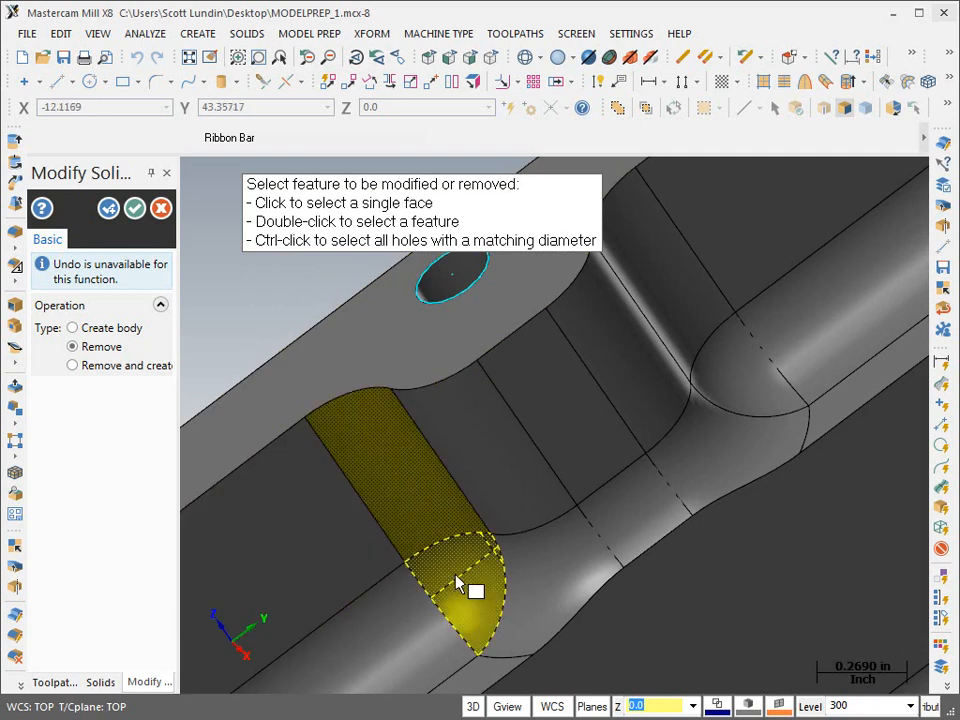
left_click(560, 575)
left_click(686, 502)
left_click(729, 437)
left_click(744, 364)
left_click(696, 321)
scroll(519, 426, "down", 1)
scroll(519, 432, "down", 2)
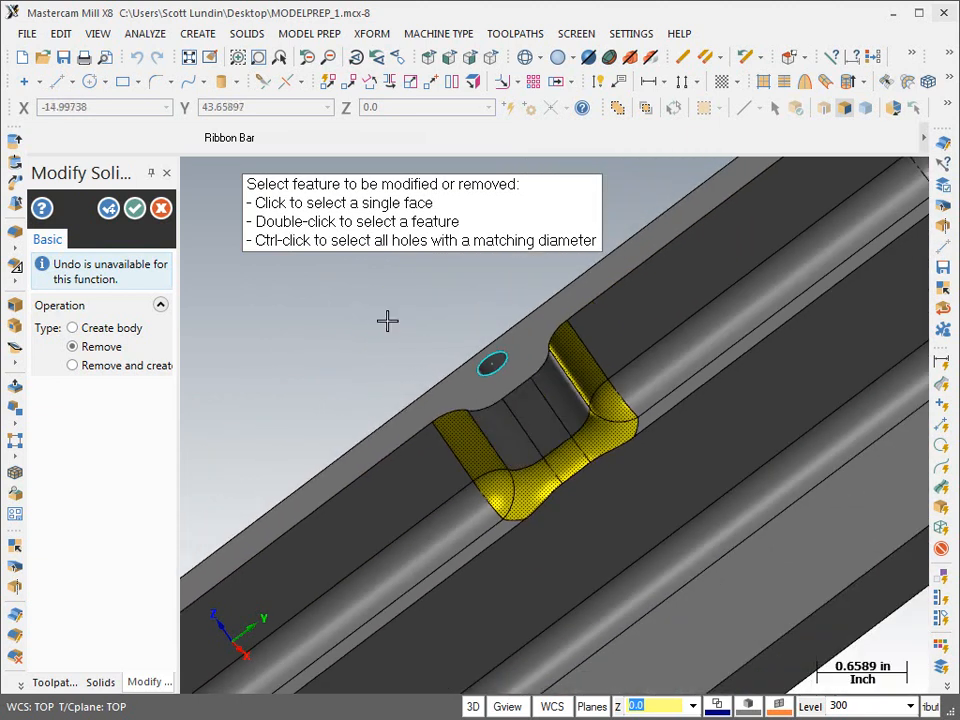
left_click(137, 209)
Step: Draw a line across the top face between the two corners where the boss meets the wall
mouse_move(450, 358)
middle_mouse_down()
mouse_move(555, 424)
mouse_move(546, 440)
middle_mouse_up()
scroll(546, 440, "up", 1)
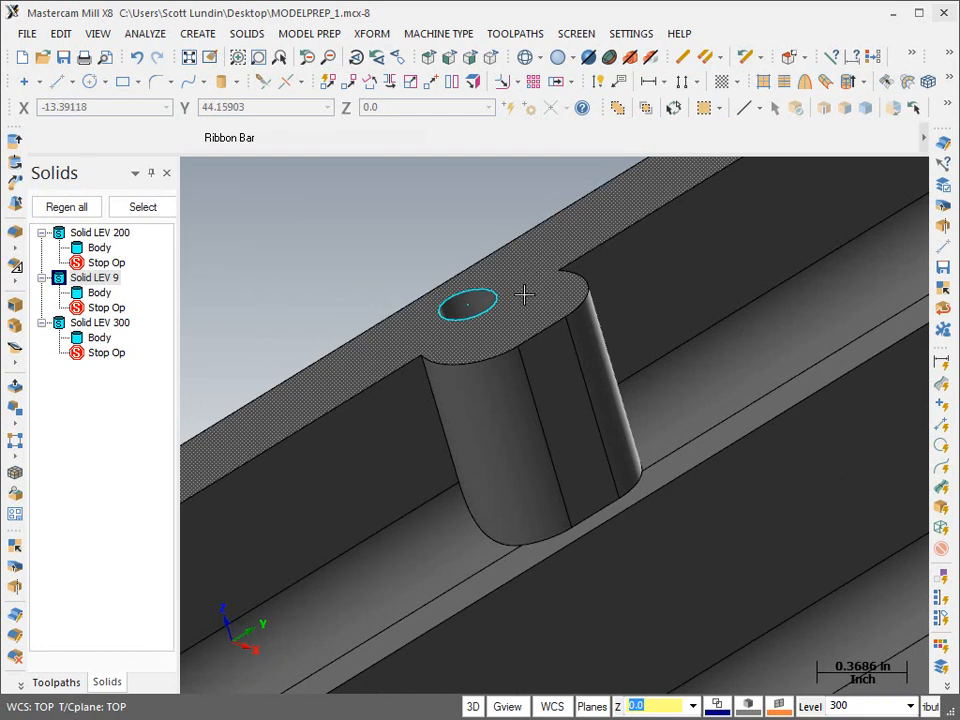
left_click(58, 82)
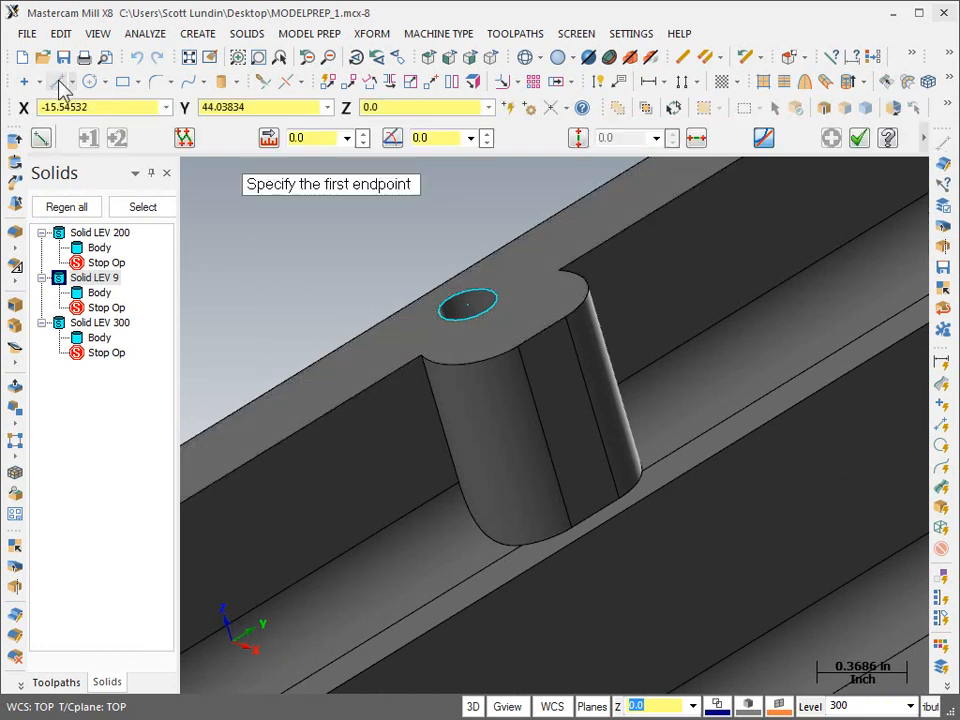
left_click(423, 351)
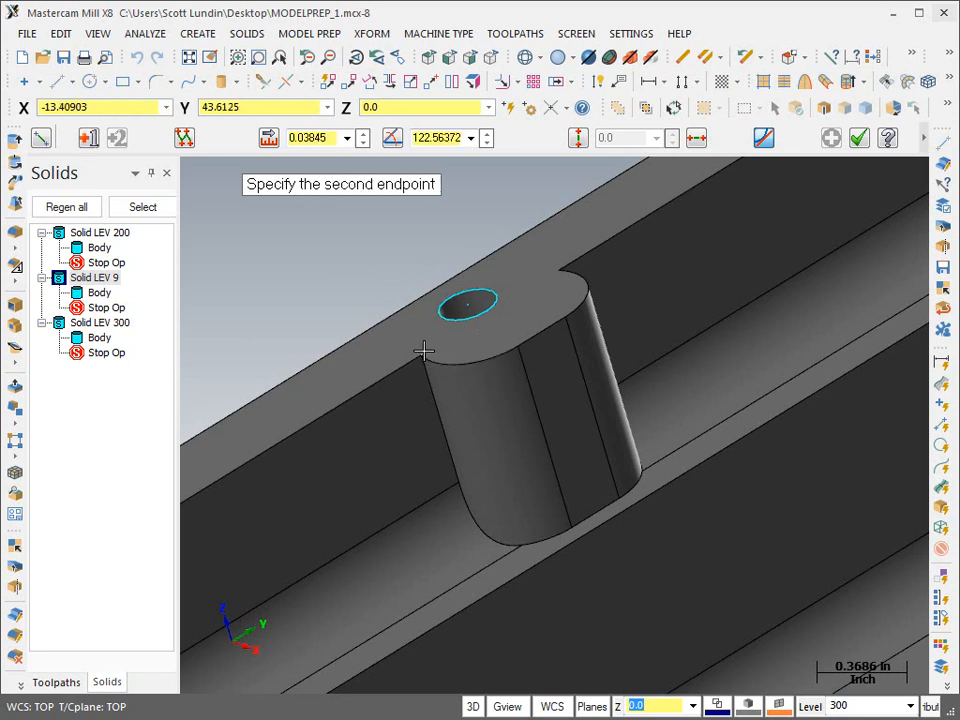
left_click(562, 268)
left_click(862, 141)
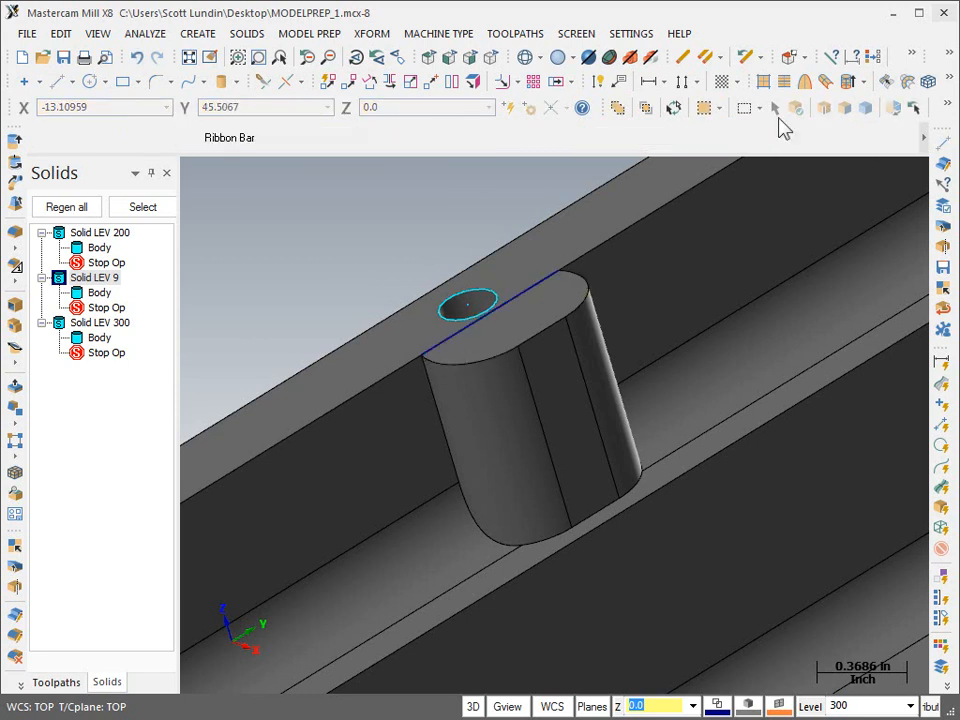
Step: Split the top face along the new line with Split Solid Face, using the Wireframe option
left_click(322, 36)
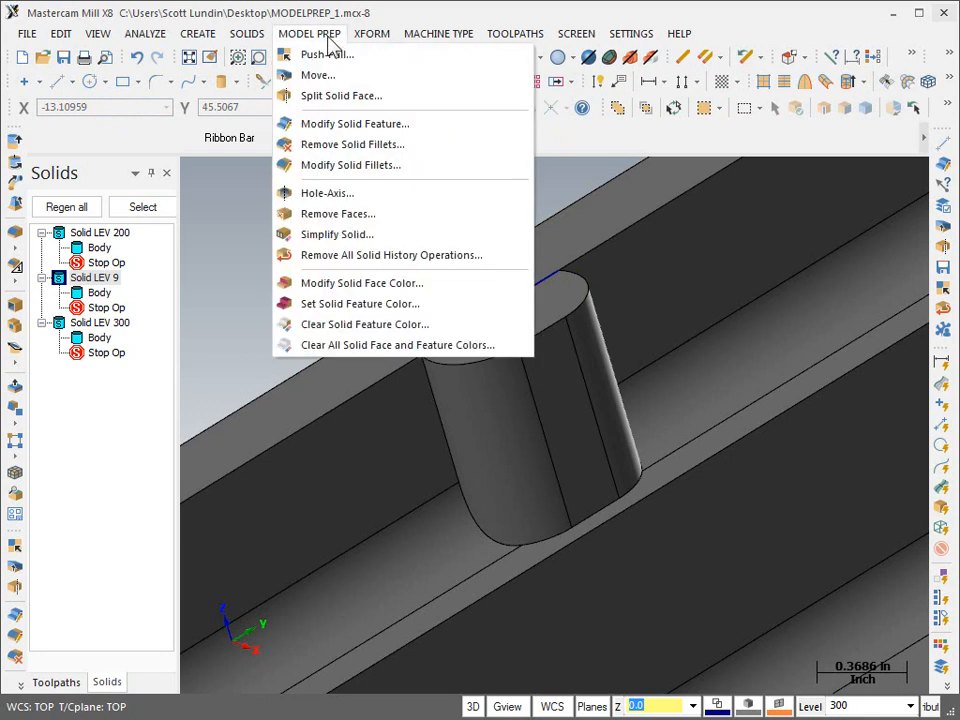
left_click(341, 96)
left_click(522, 325)
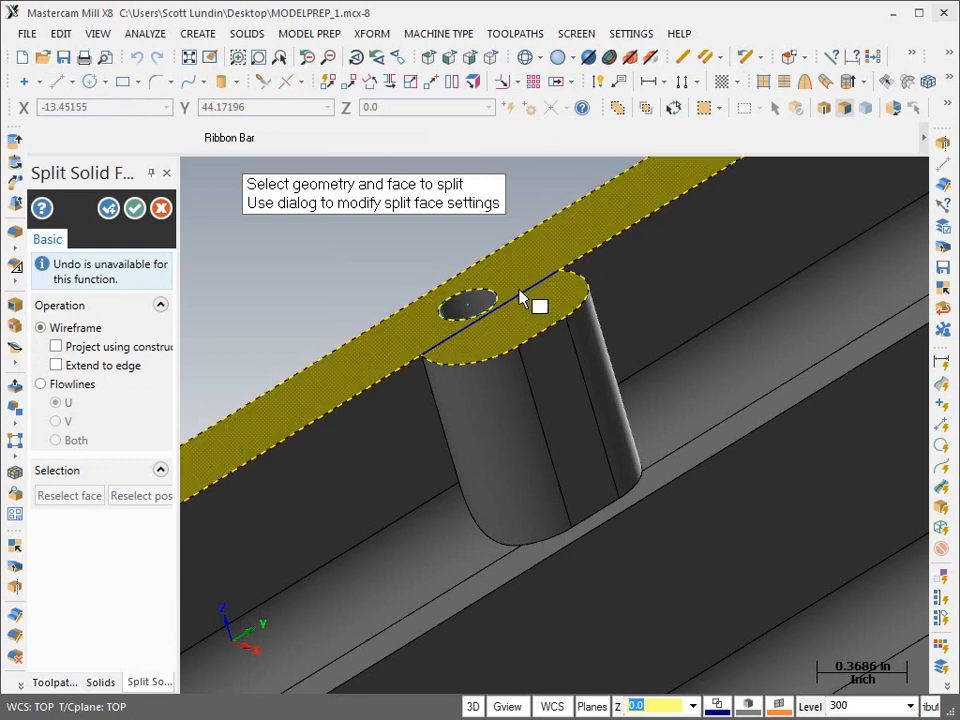
left_click(848, 113)
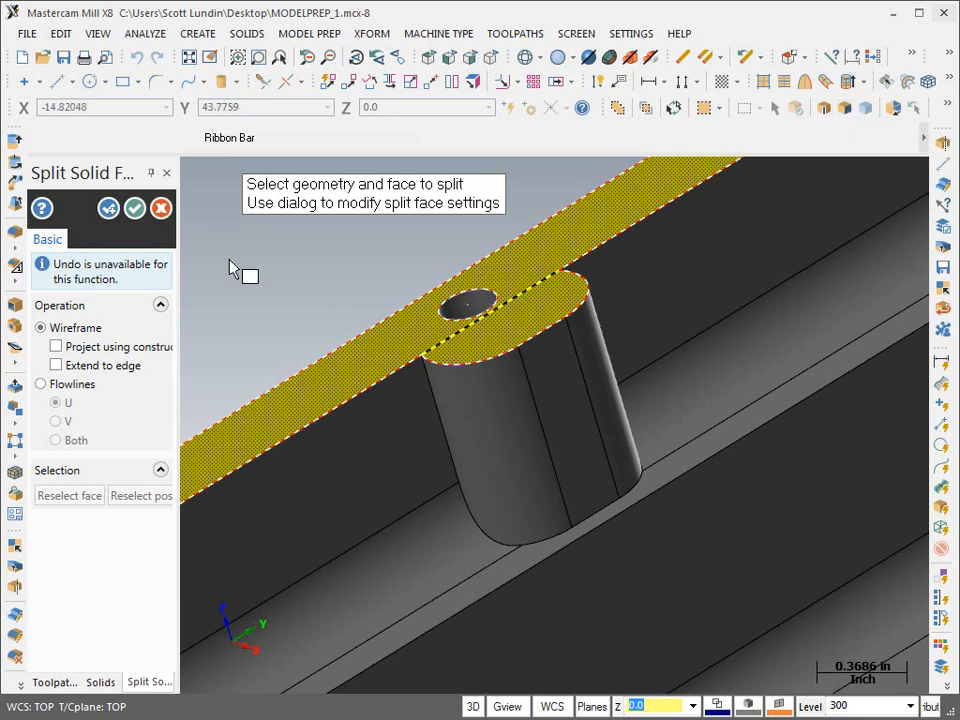
left_click(135, 208)
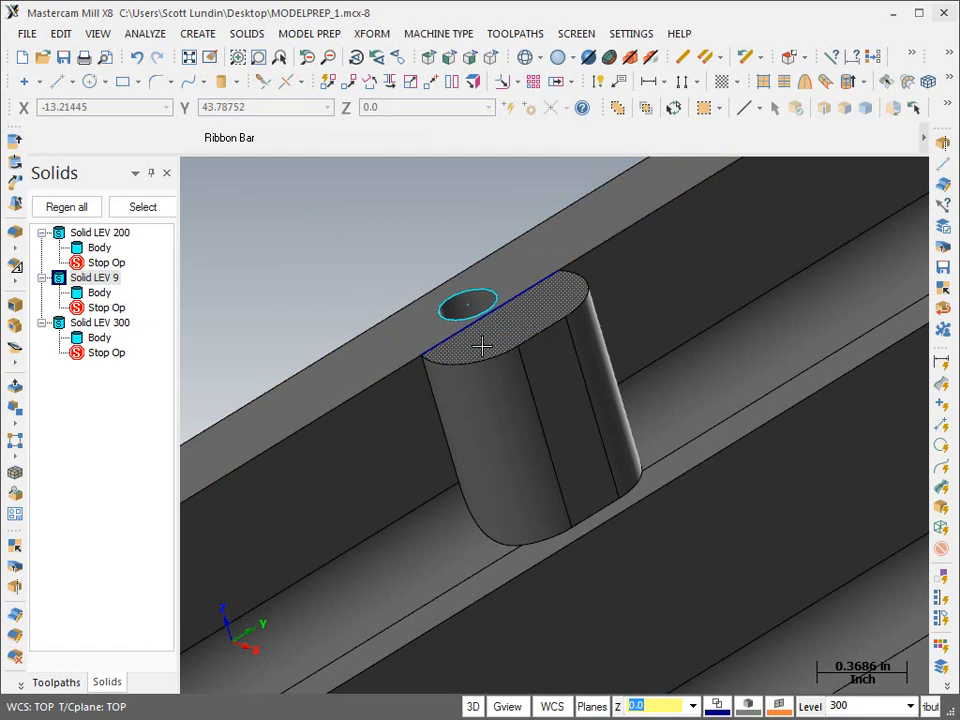
Step: Select the hole, the split-off boss top face and all of the boss's side walls for a Model Prep Move
scroll(482, 346, "down", 5)
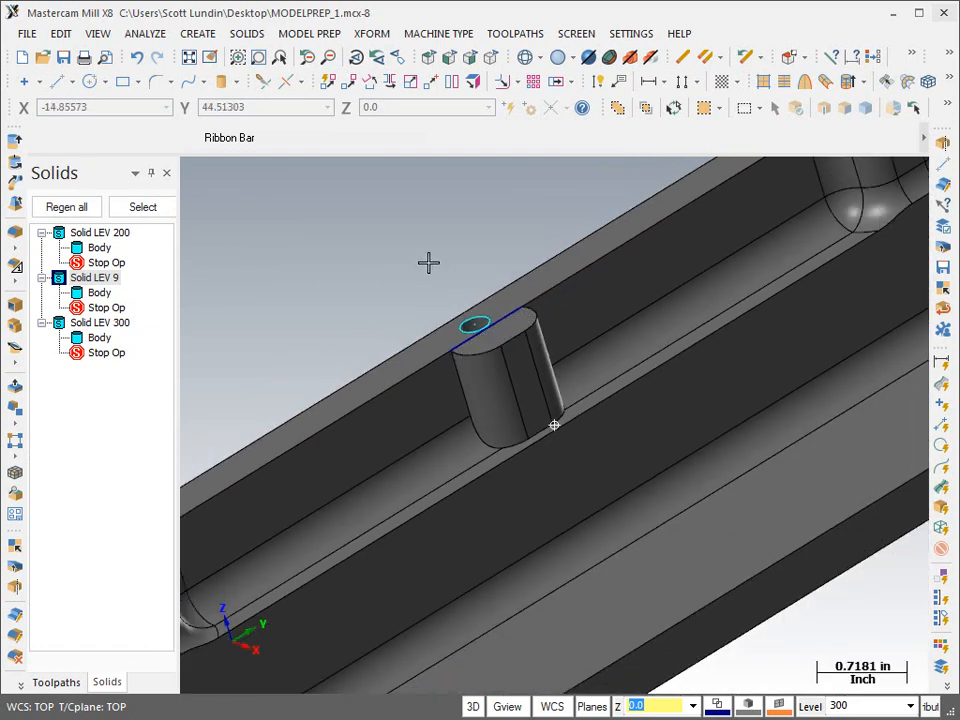
left_click(322, 38)
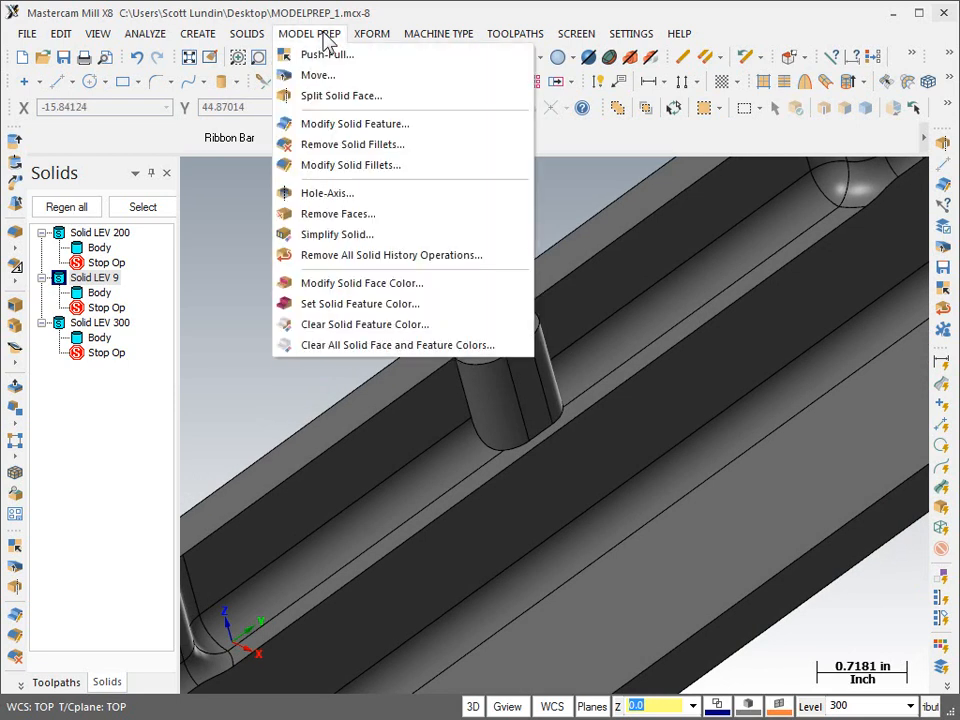
left_click(326, 76)
scroll(469, 311, "up", 6)
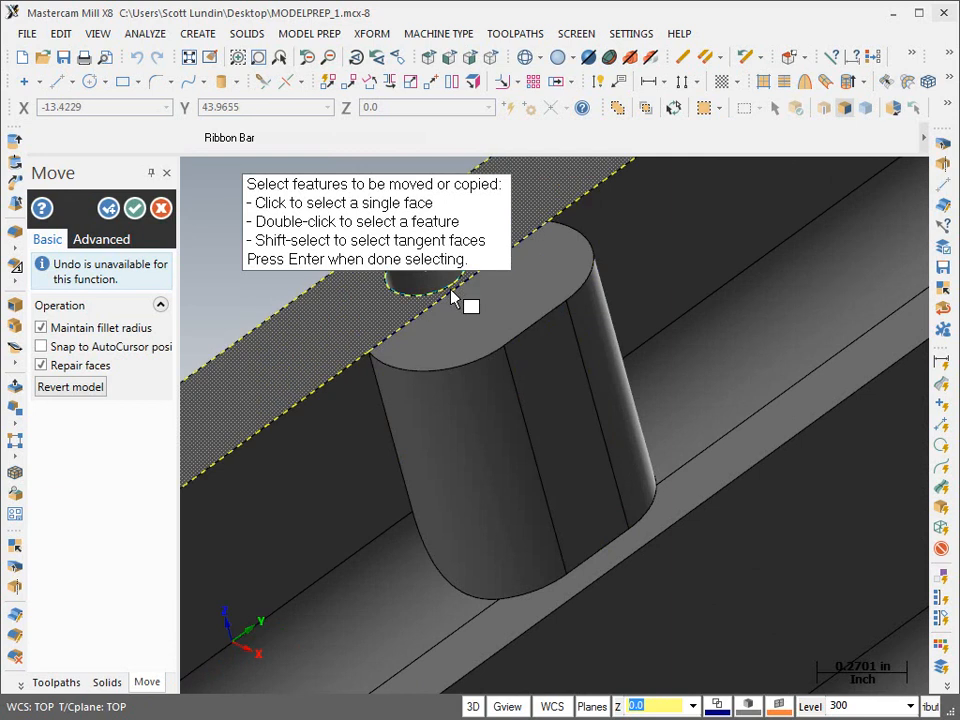
scroll(445, 287, "down", 3)
scroll(450, 336, "up", 5)
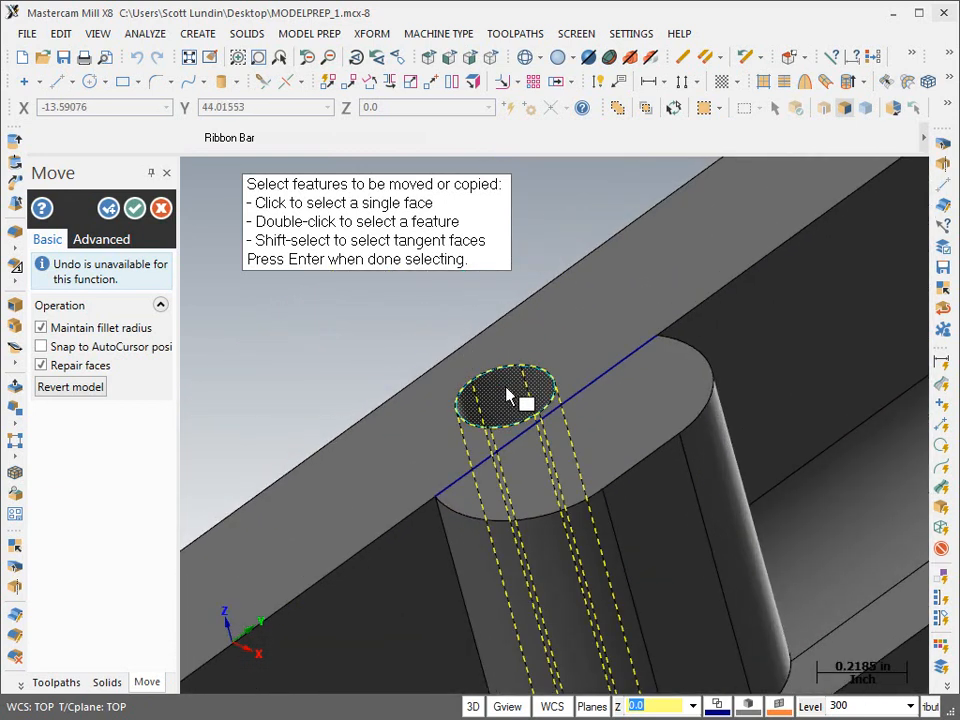
left_click(510, 395)
scroll(326, 306, "down", 3)
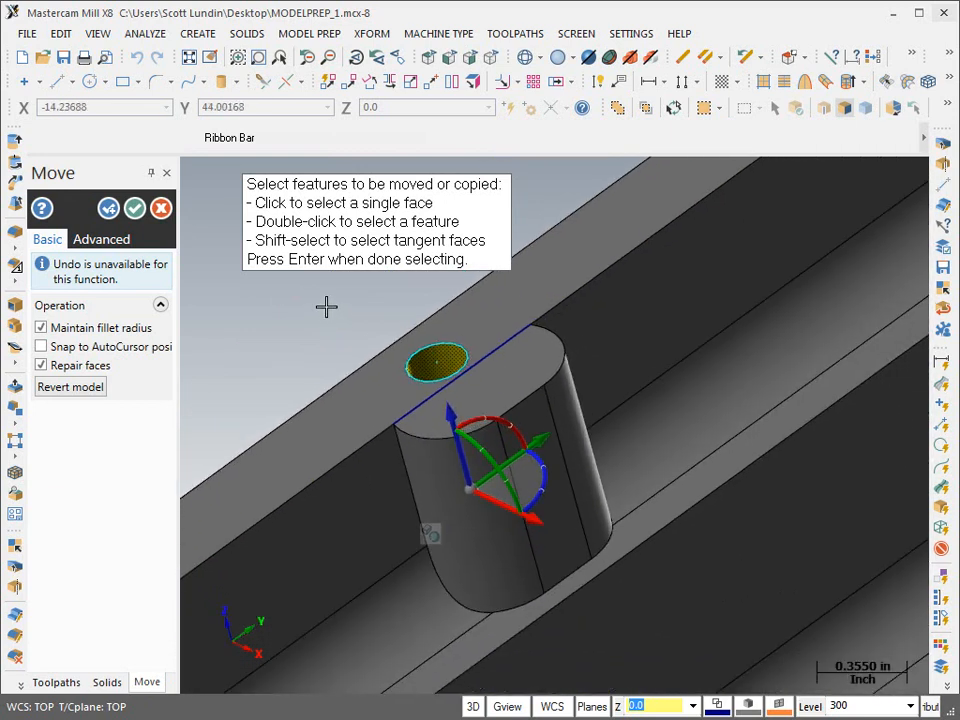
left_click(514, 390)
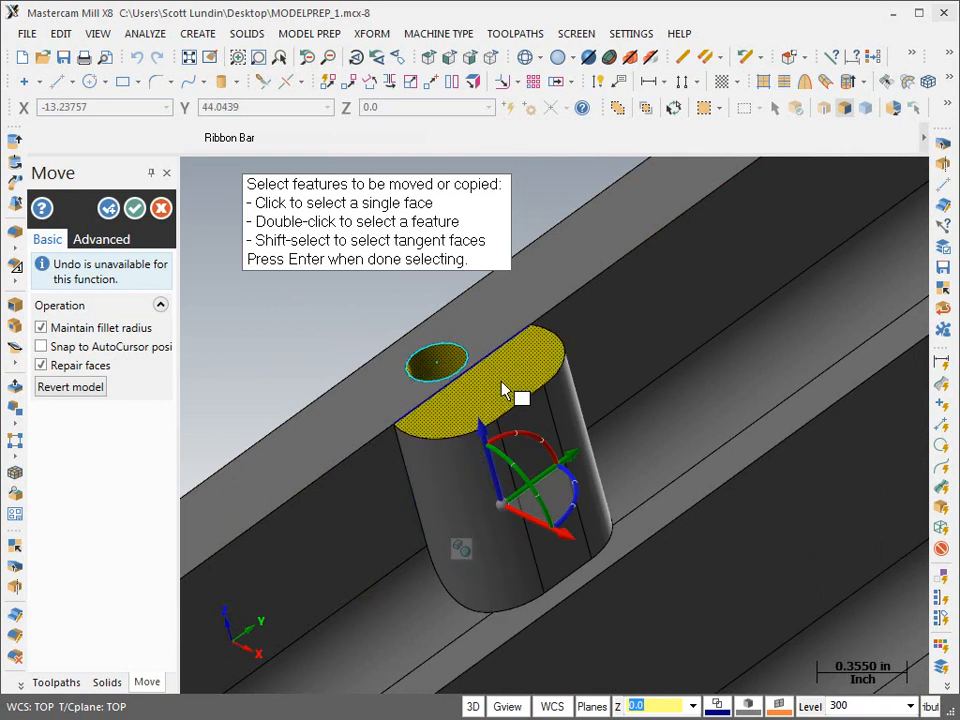
left_click(440, 500)
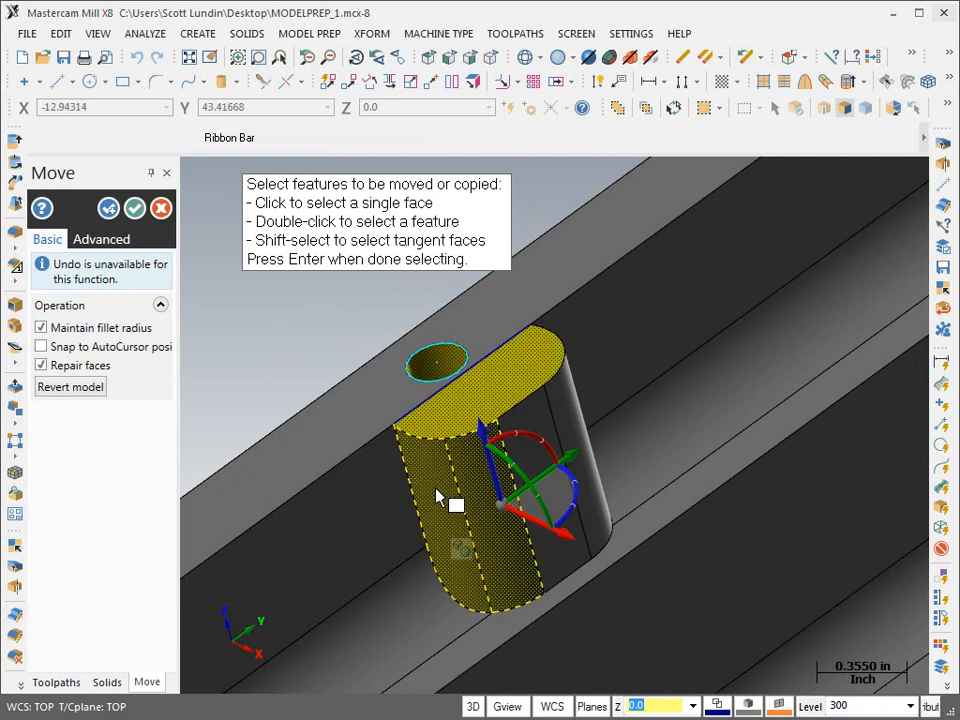
left_click(578, 440)
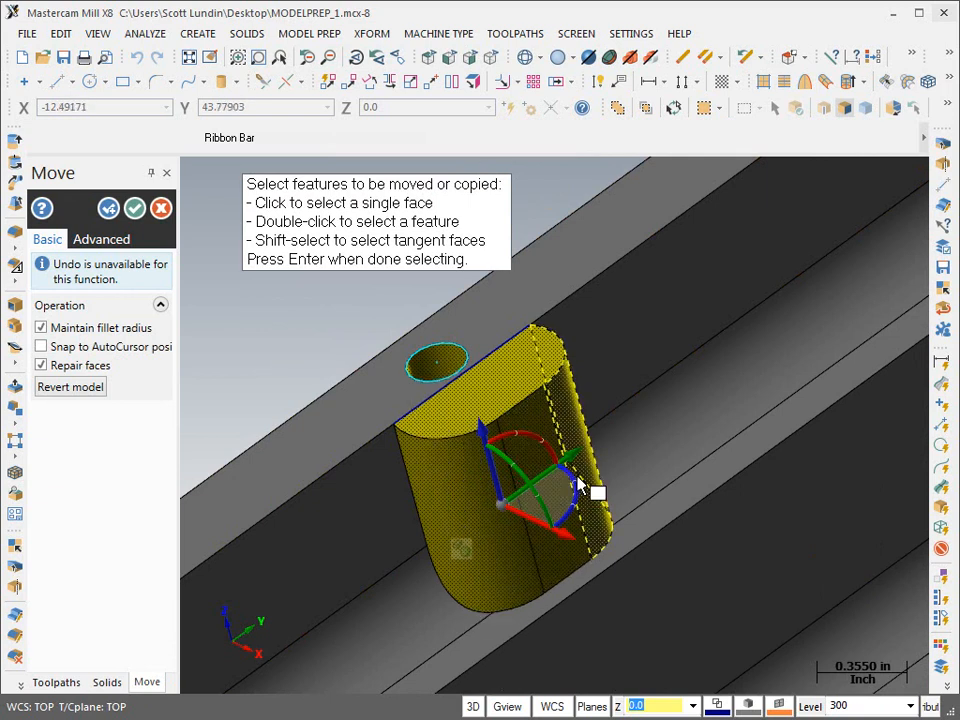
Step: Move the selected boss and hole faces 1.0 in along the Y axis
mouse_move(578, 472)
middle_mouse_down()
mouse_move(499, 480)
mouse_move(452, 501)
mouse_move(512, 461)
mouse_move(594, 474)
mouse_move(609, 495)
mouse_move(574, 506)
mouse_move(574, 484)
mouse_move(501, 432)
middle_mouse_up()
scroll(555, 468, "down", 5)
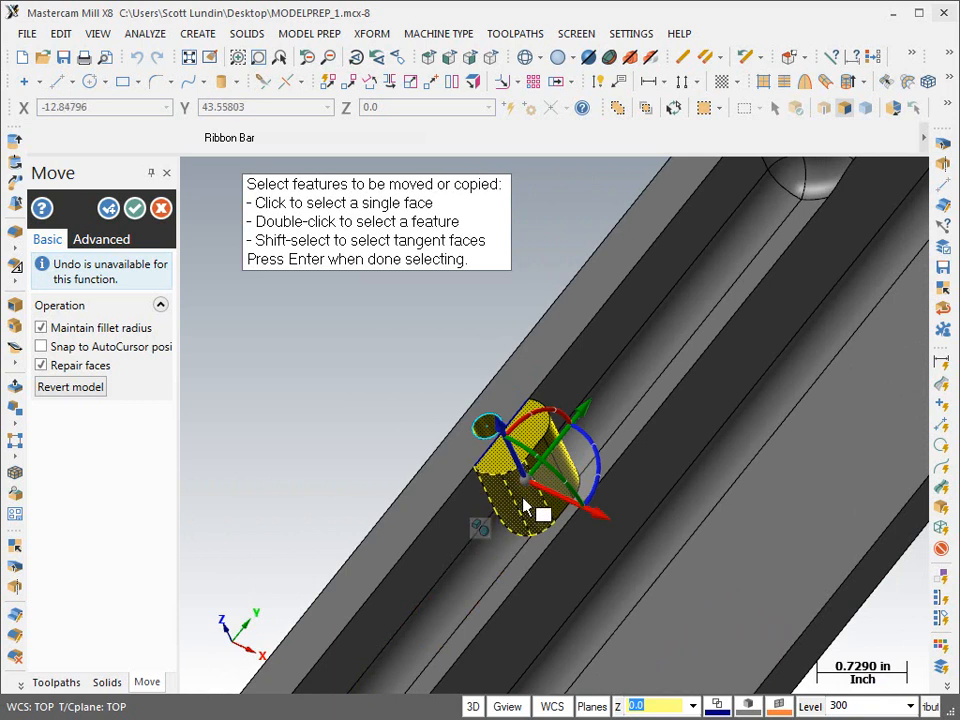
scroll(544, 510, "up", 4)
left_click(555, 433)
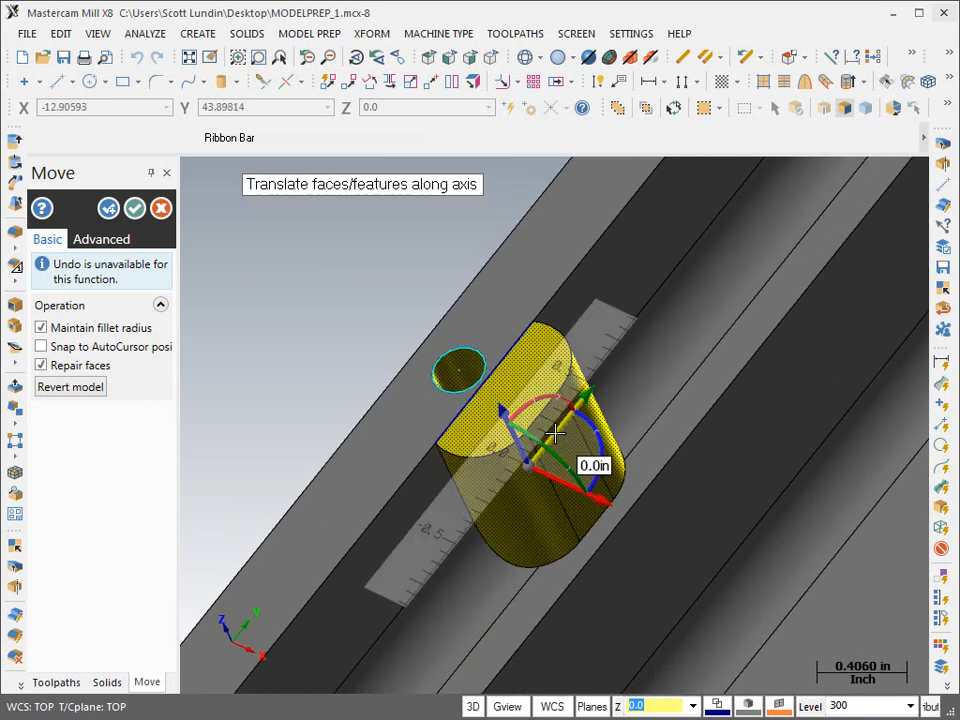
left_click(555, 433)
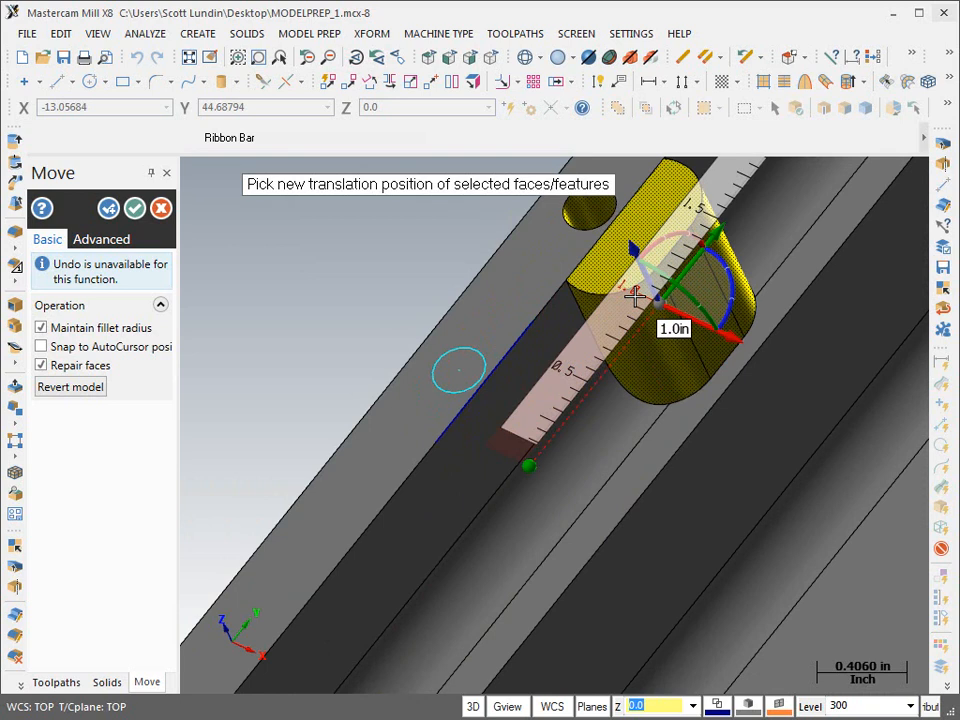
left_click(635, 296)
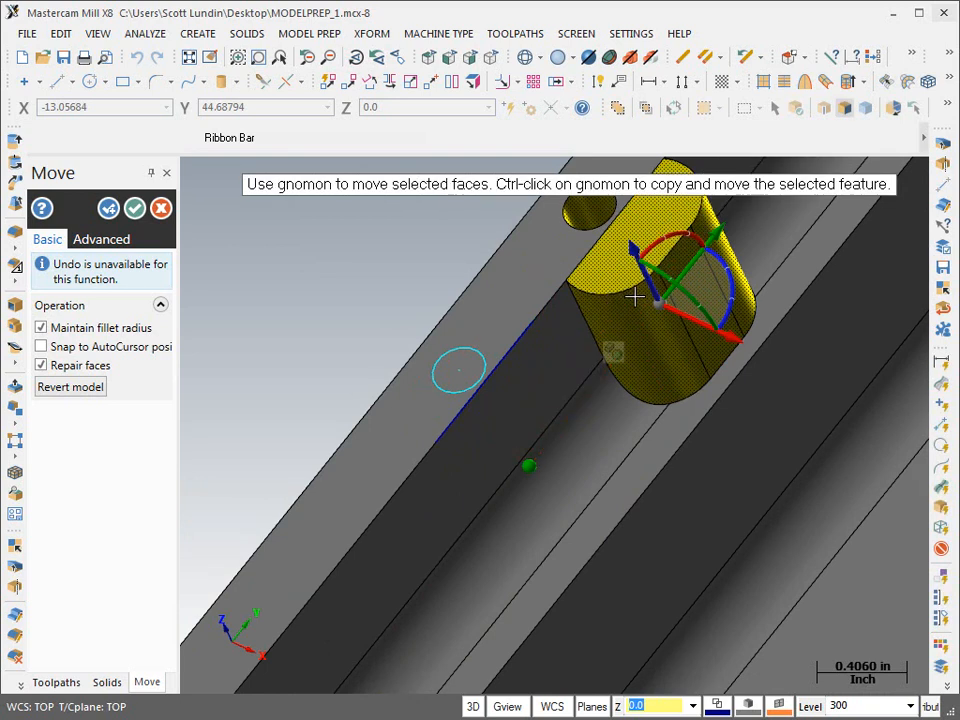
left_click(137, 208)
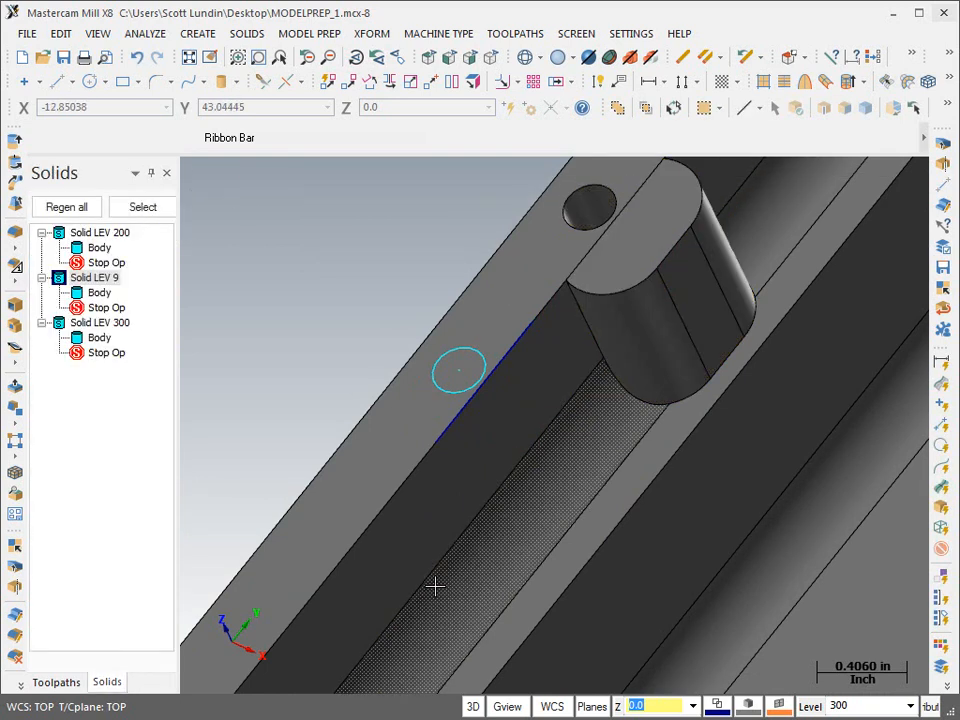
Step: Simplify the entire level 300 foam solid body with Simplify Solid to remove its redundant faces and edges
scroll(377, 608, "down", 5)
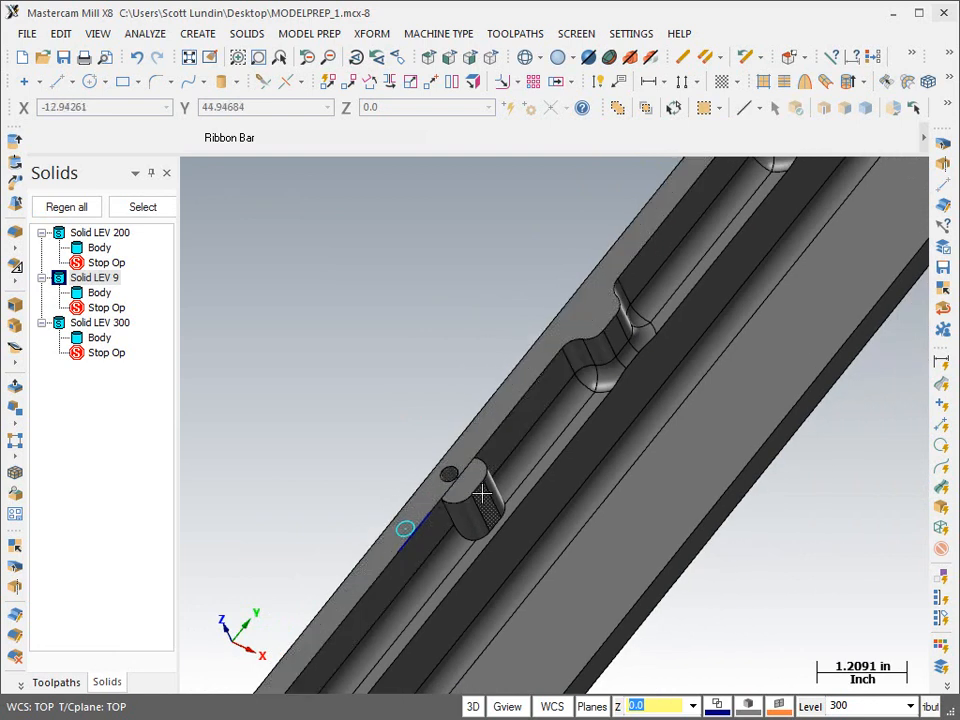
scroll(405, 528, "up", 3)
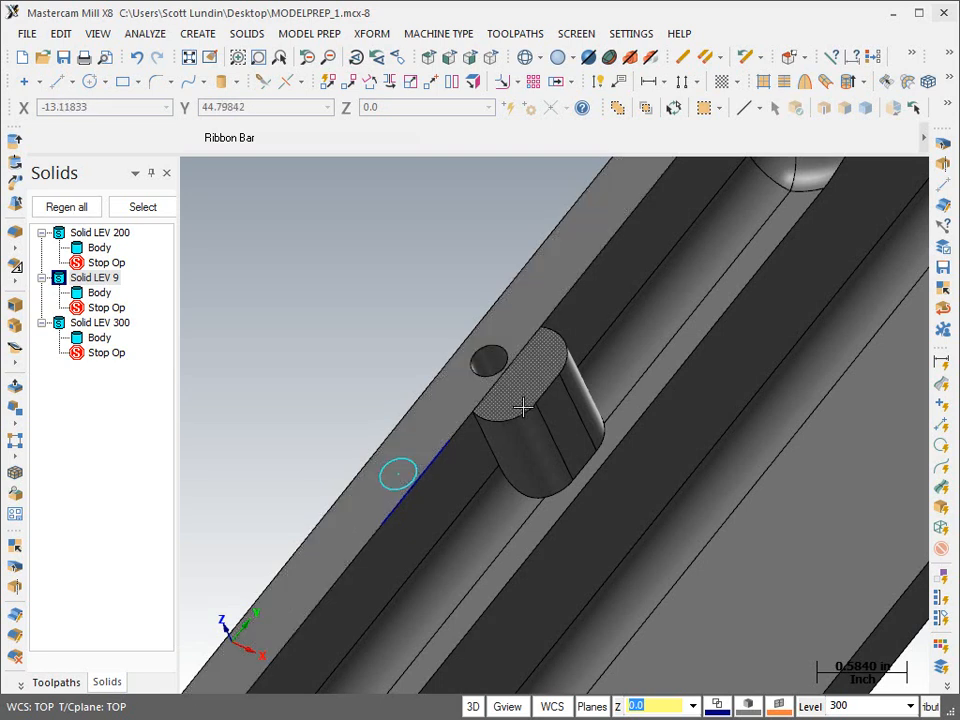
left_click(320, 34)
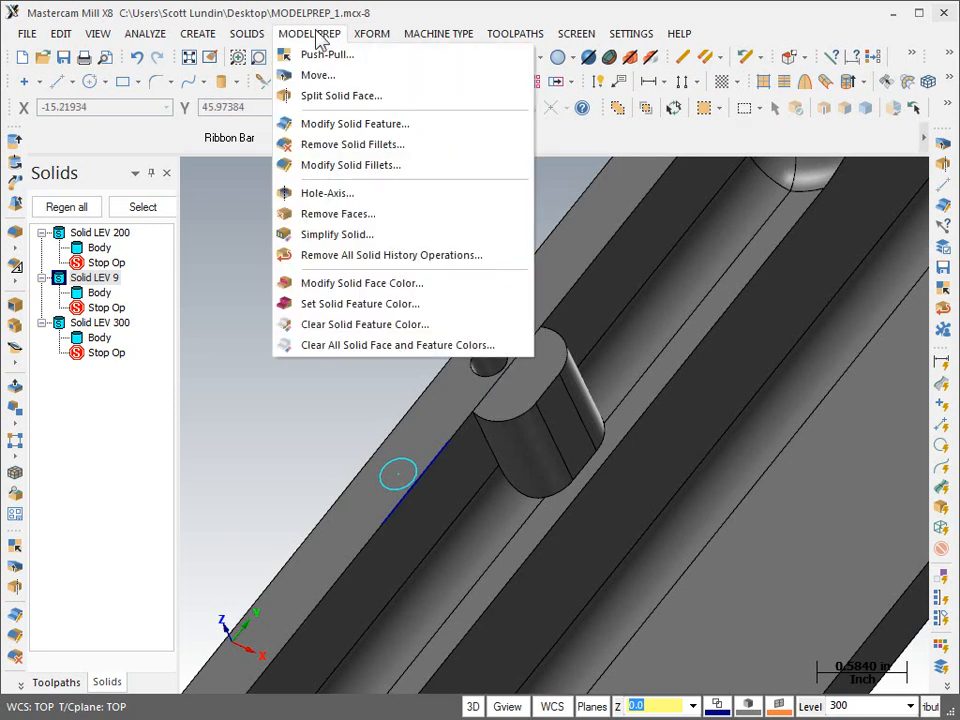
left_click(349, 236)
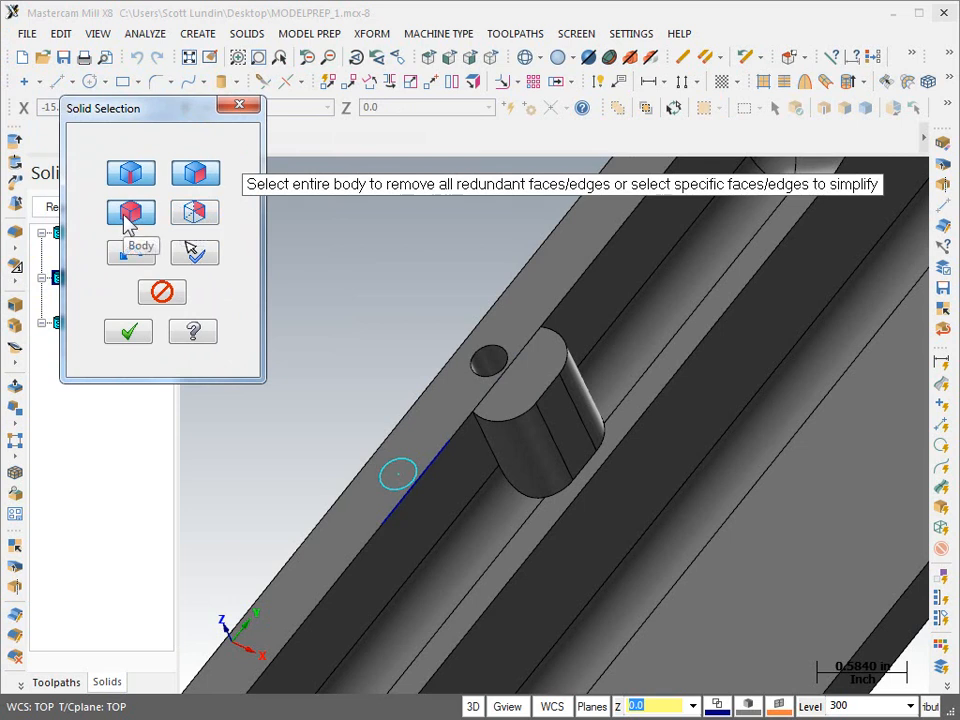
left_click(450, 405)
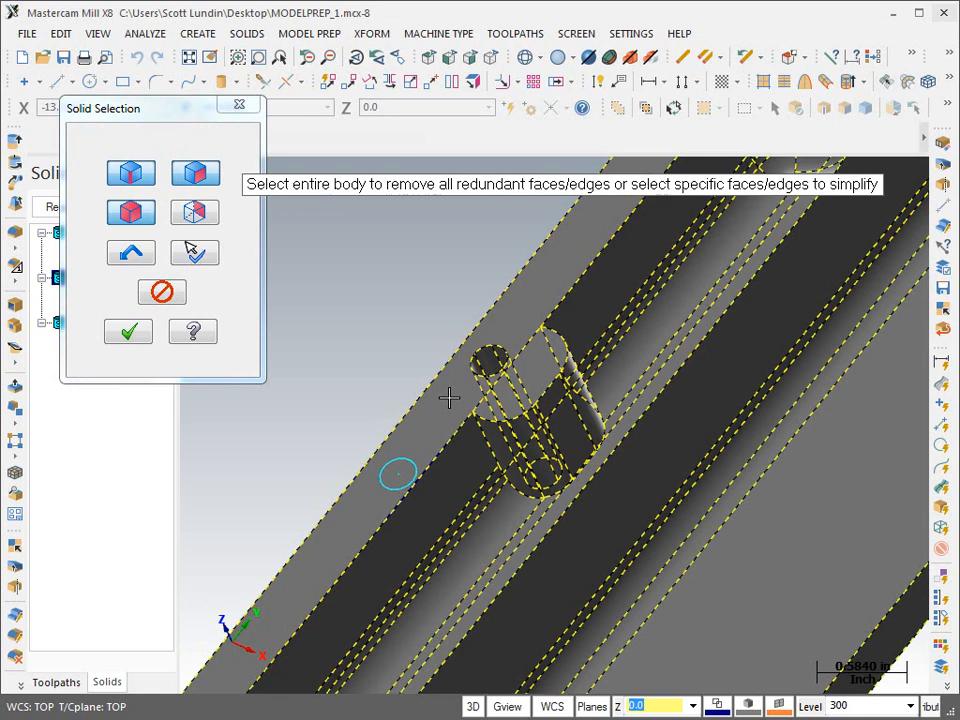
left_click(129, 333)
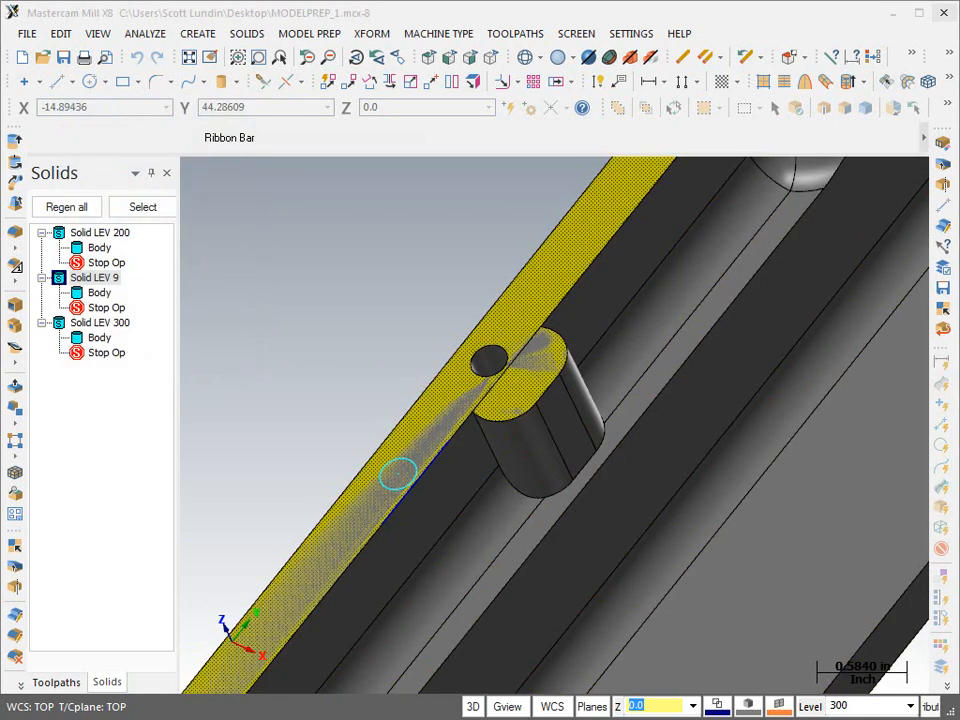
left_click_drag(190, 128, 345, 166)
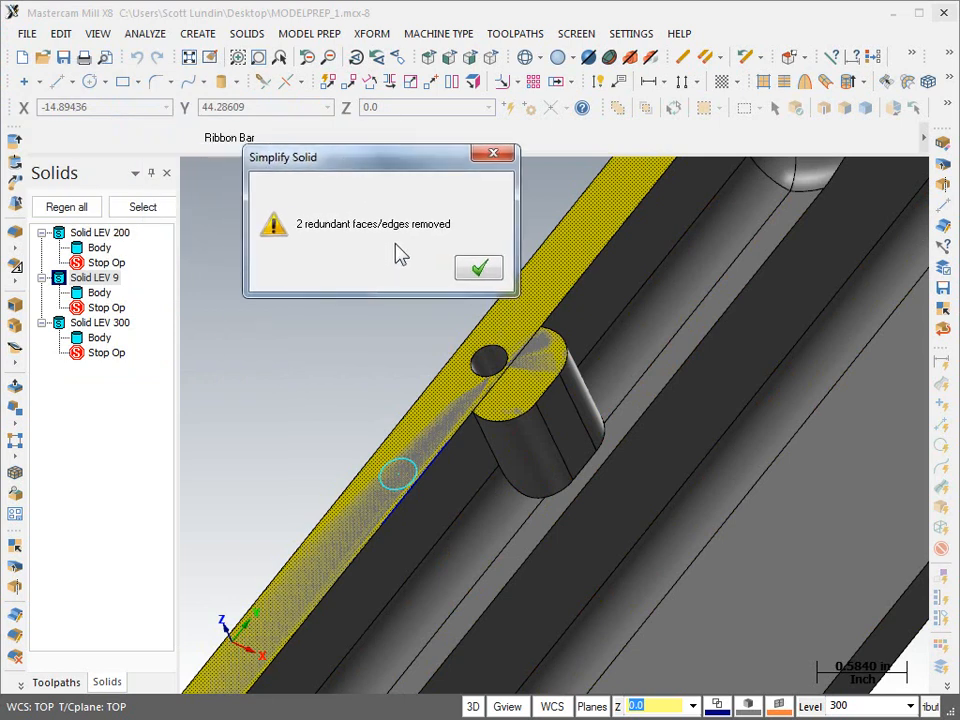
left_click(482, 270)
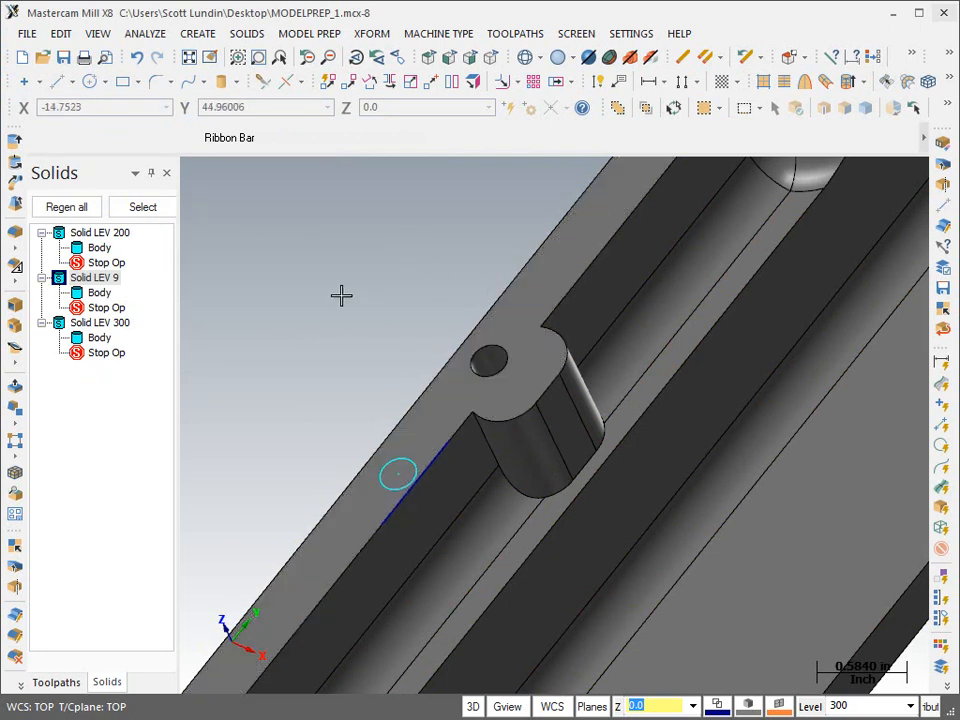
Step: Apply a 0.26 in Constant Radius Fillet to the vertical edge where the moved boss meets the wall
scroll(336, 291, "down", 2)
scroll(388, 368, "up", 2)
scroll(388, 368, "up", 1)
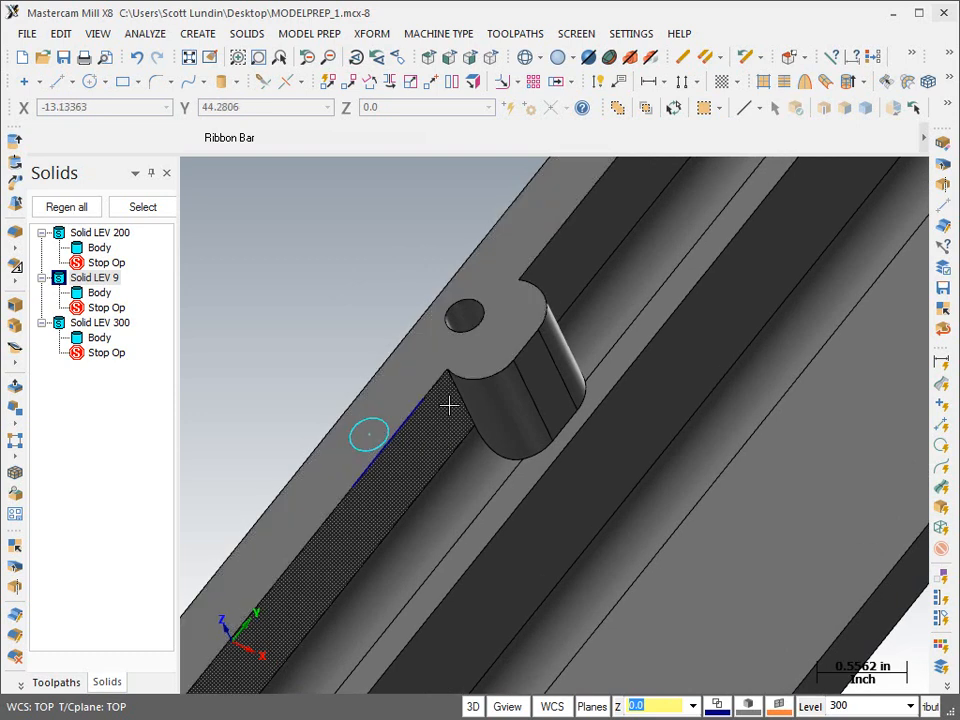
left_click(252, 36)
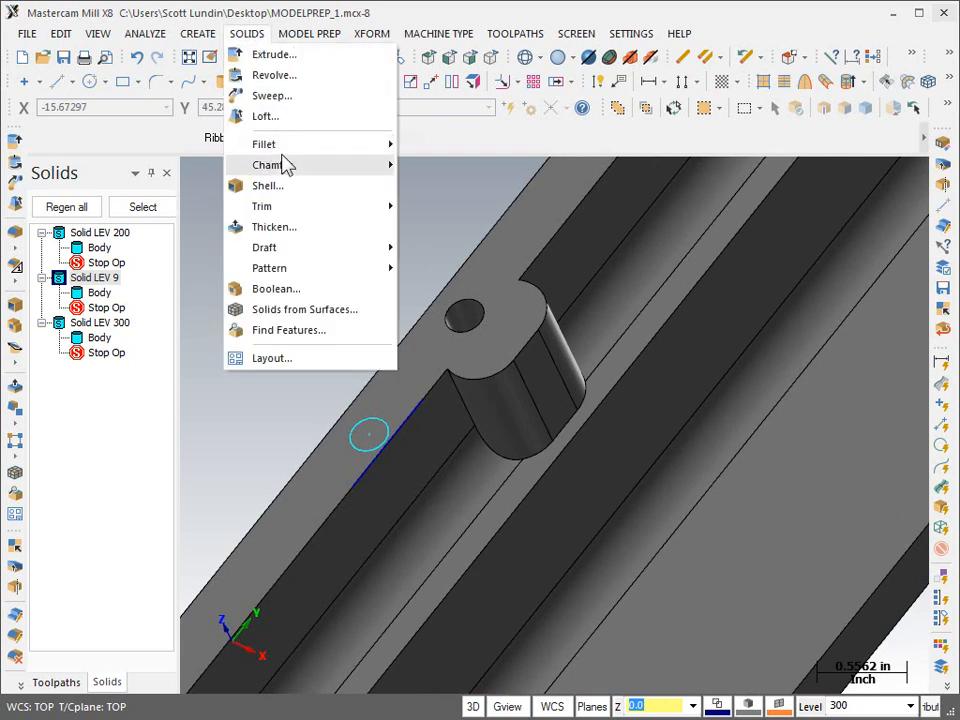
mouse_move(296, 148)
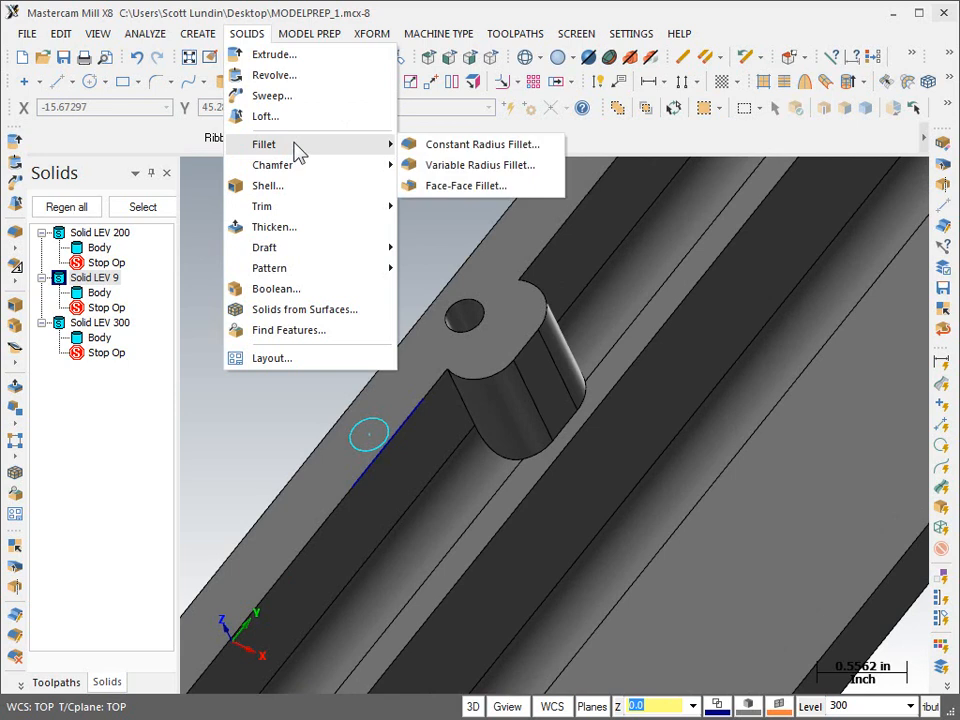
left_click(450, 146)
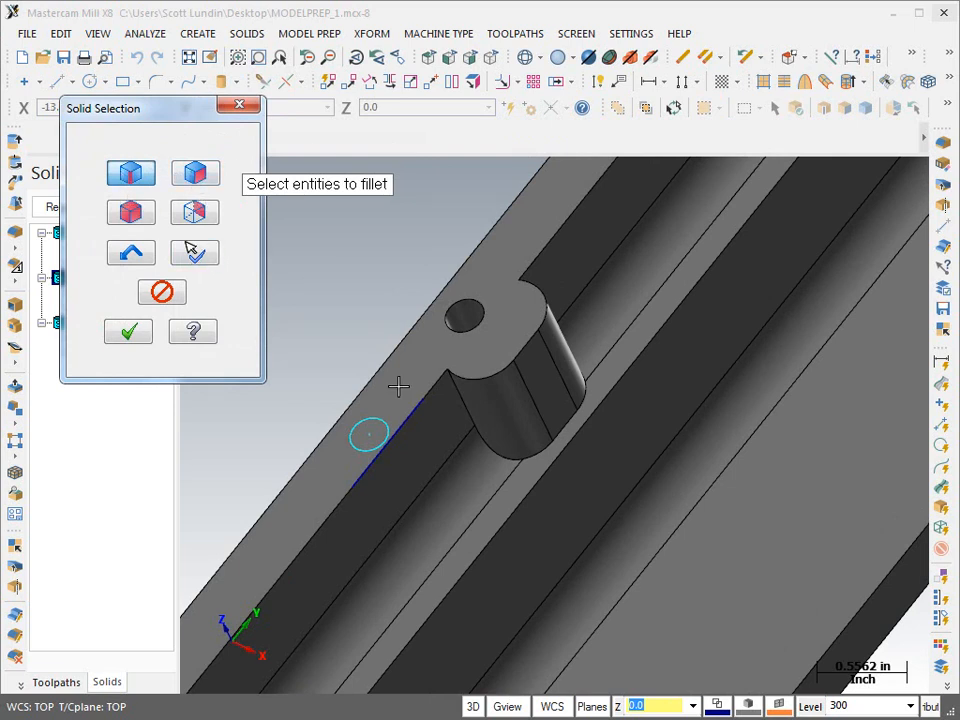
left_click(462, 406)
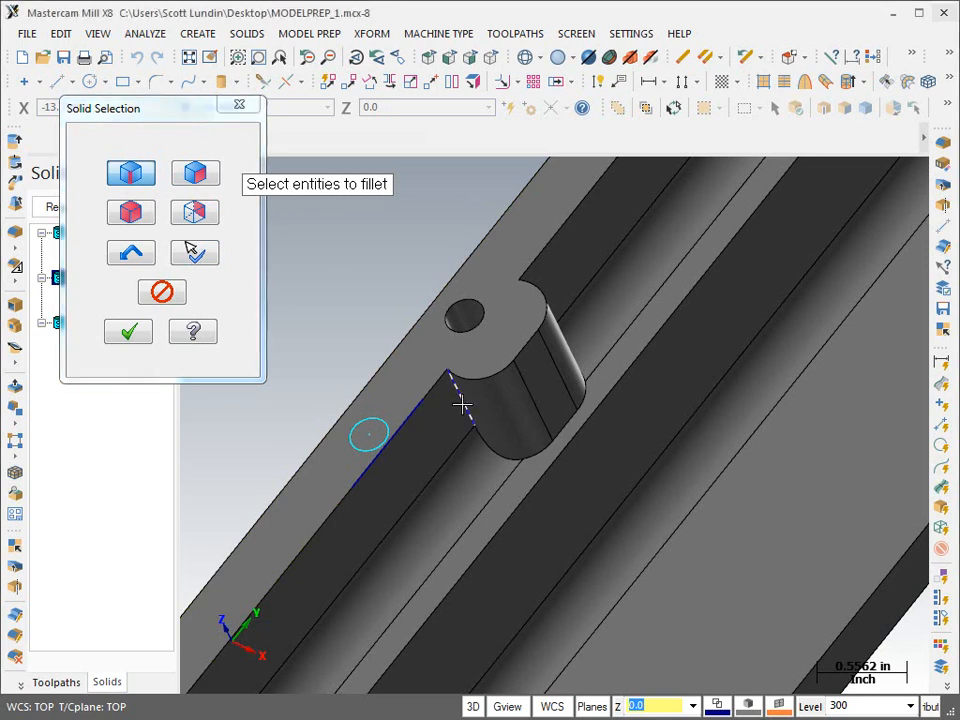
left_click(128, 337)
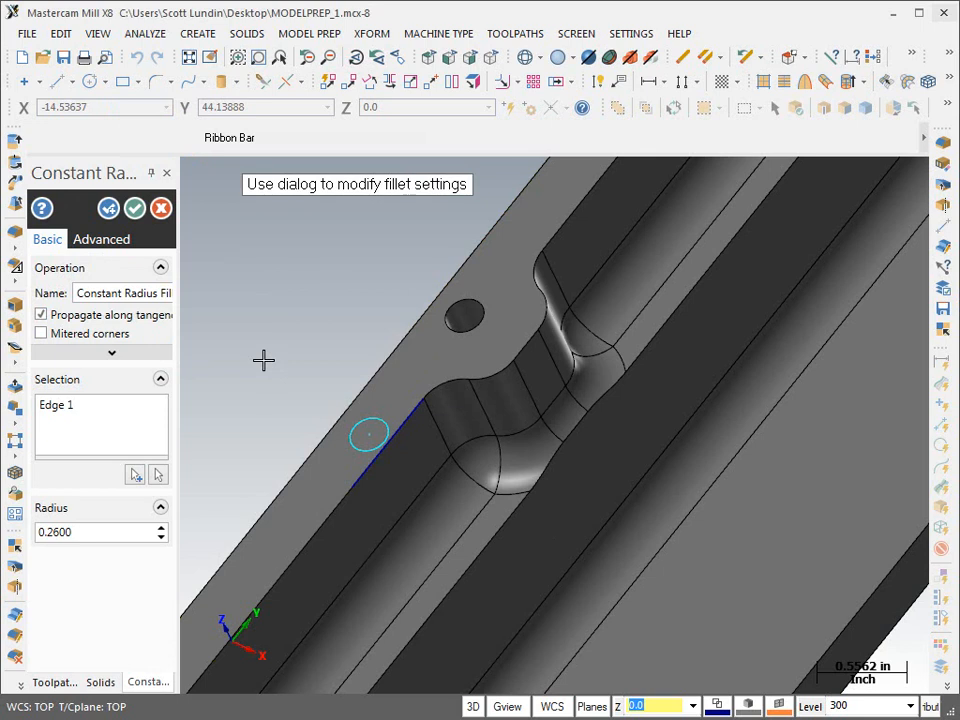
double_click(70, 537)
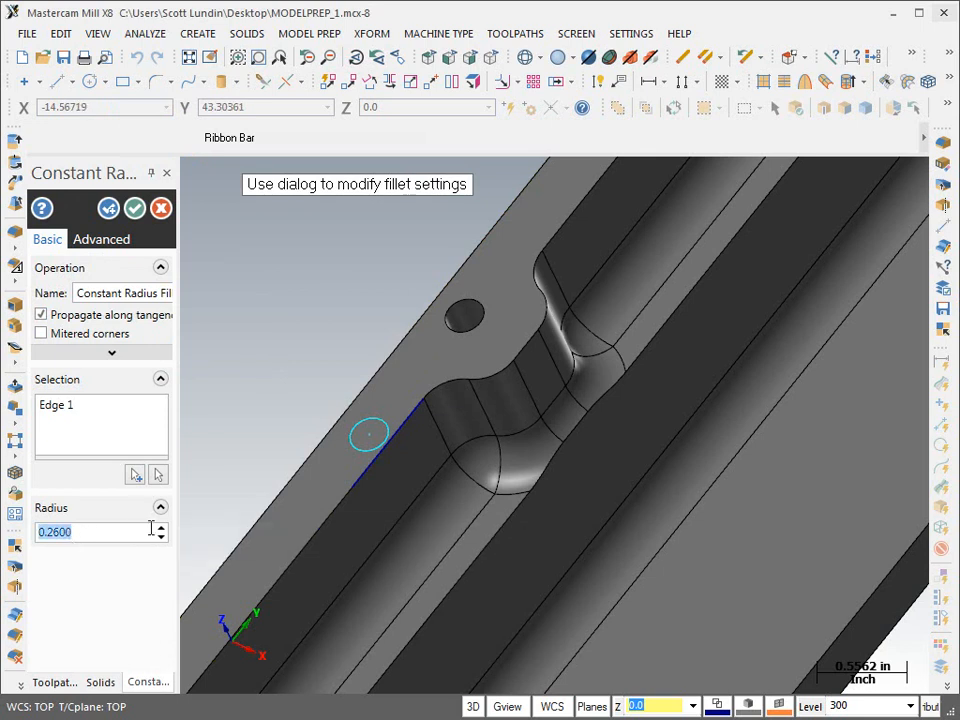
type(".2")
key("Return")
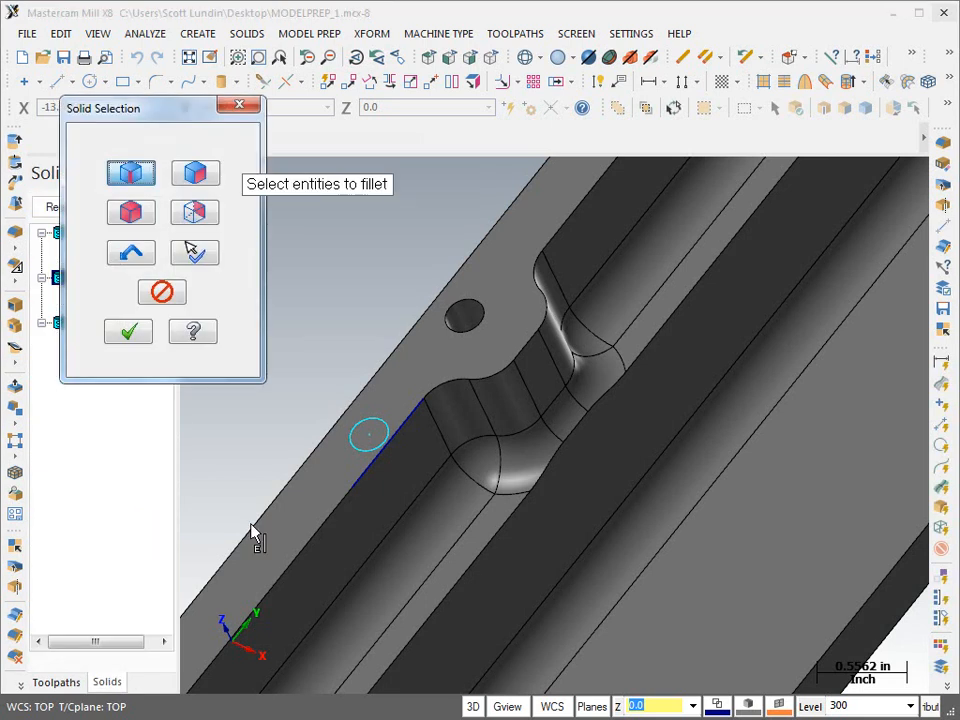
mouse_move(401, 386)
middle_mouse_down()
mouse_move(432, 340)
mouse_move(373, 321)
mouse_move(448, 360)
middle_mouse_up()
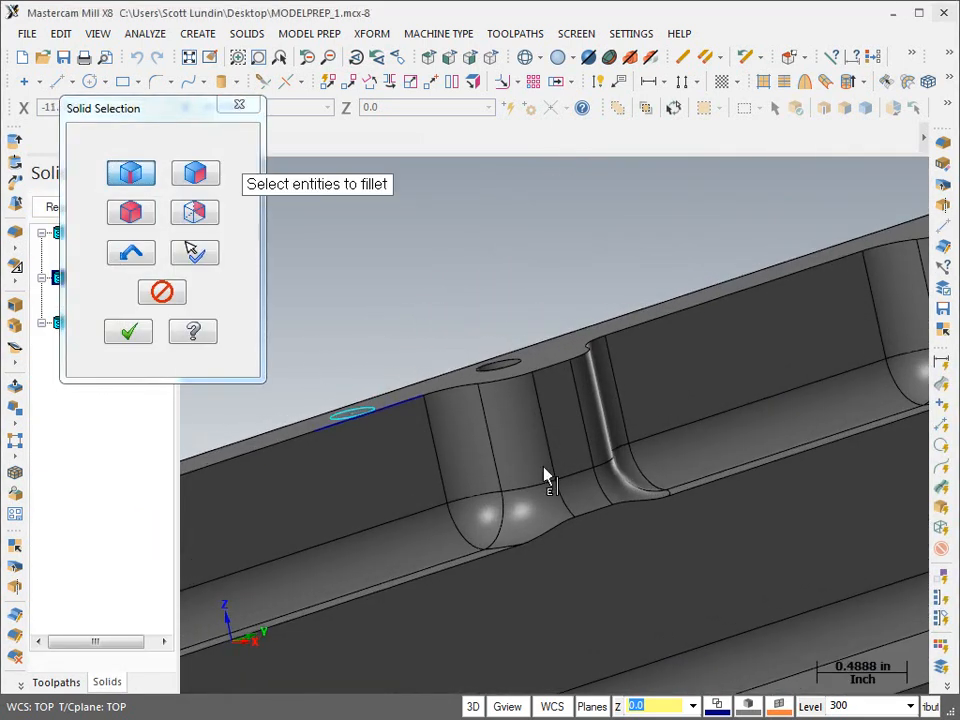
scroll(597, 575, "up", 2)
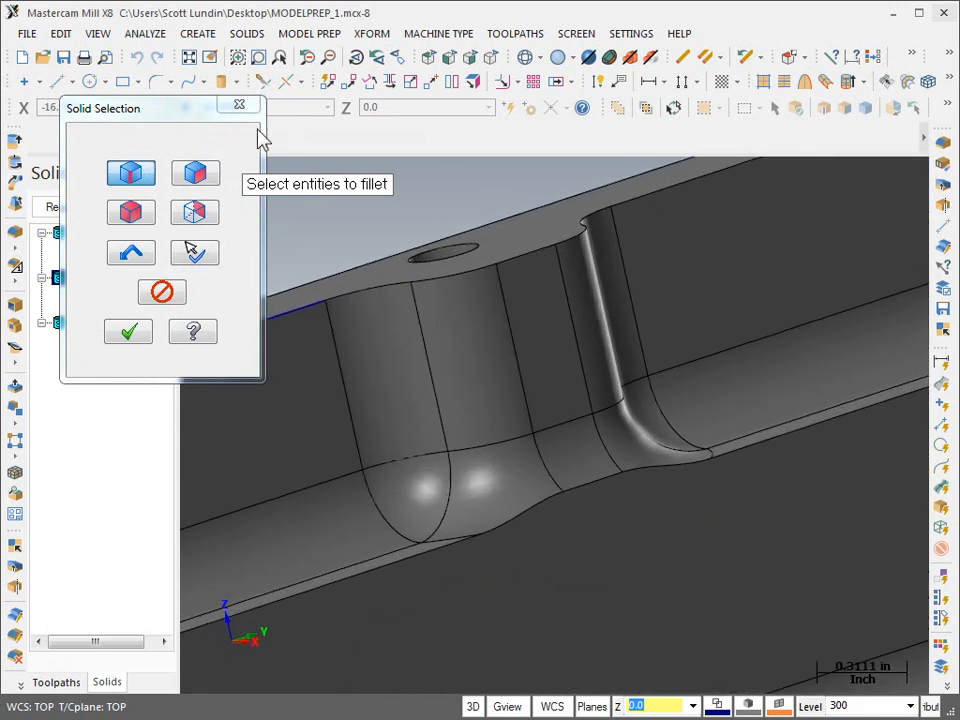
left_click(240, 105)
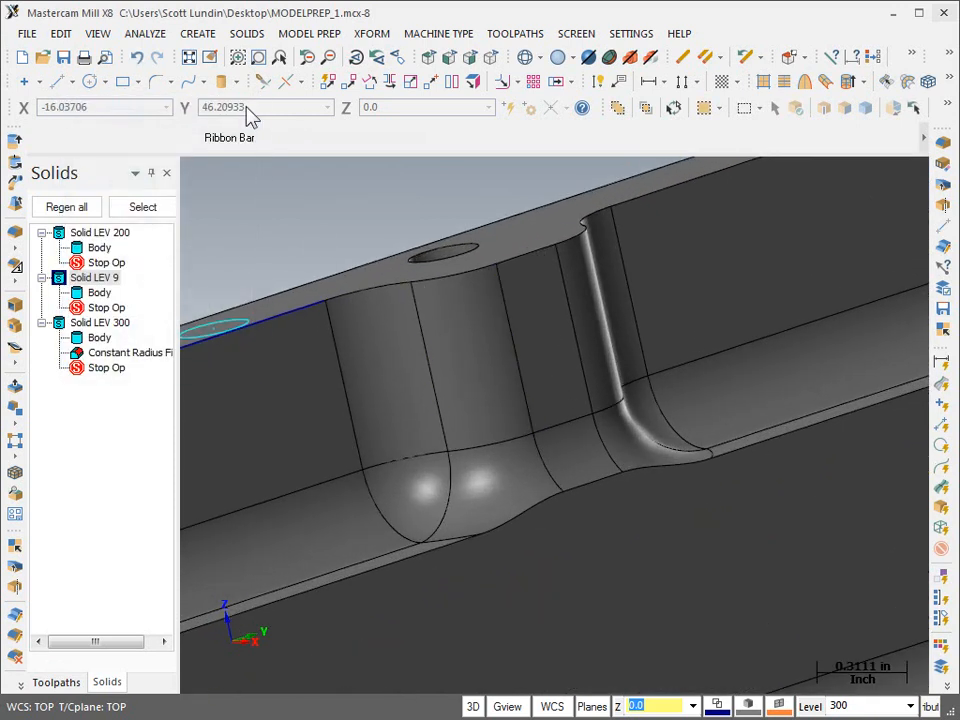
Step: Reopen the level 300 Constant Radius Fillet operation for editing and set its Overflow to Default
left_click(100, 366)
double_click(100, 364)
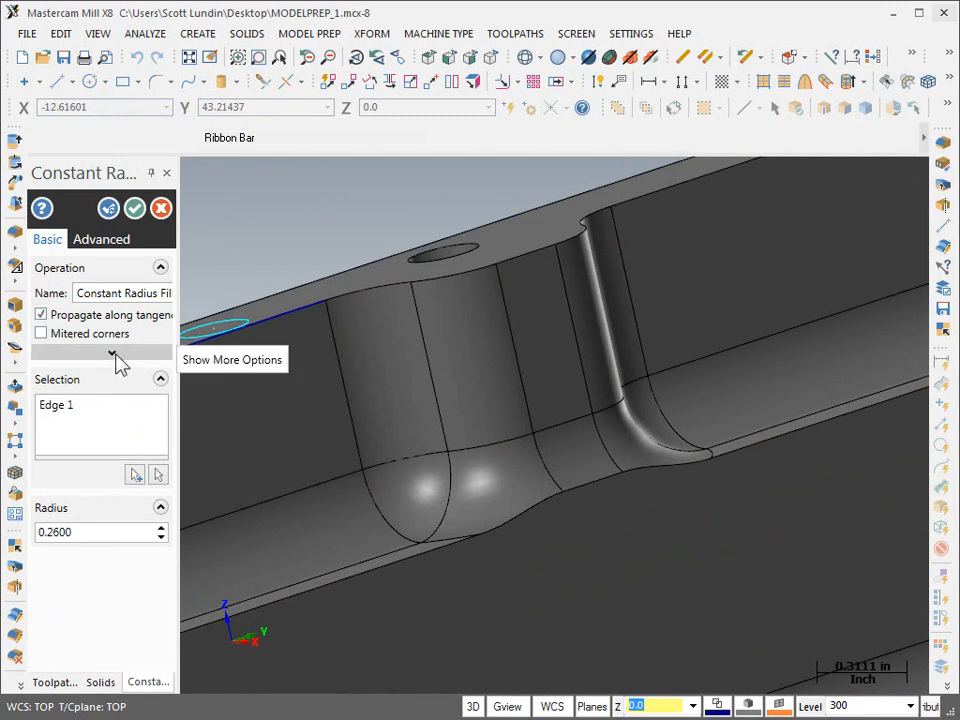
left_click(113, 354)
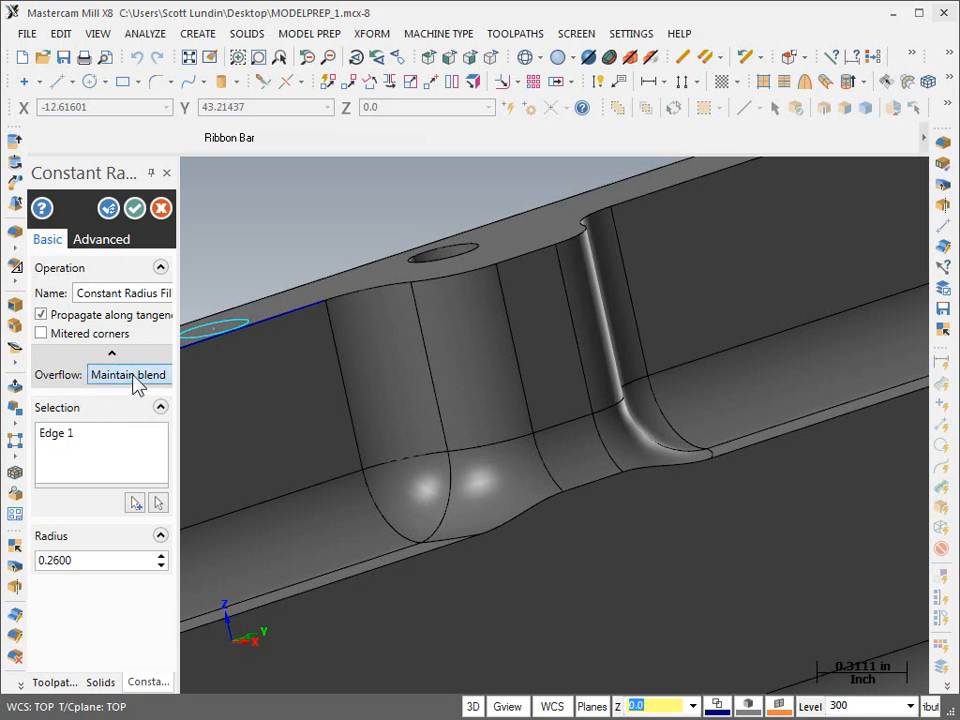
mouse_move(135, 387)
left_click_drag(177, 385, 250, 380)
left_click(246, 376)
left_click(118, 396)
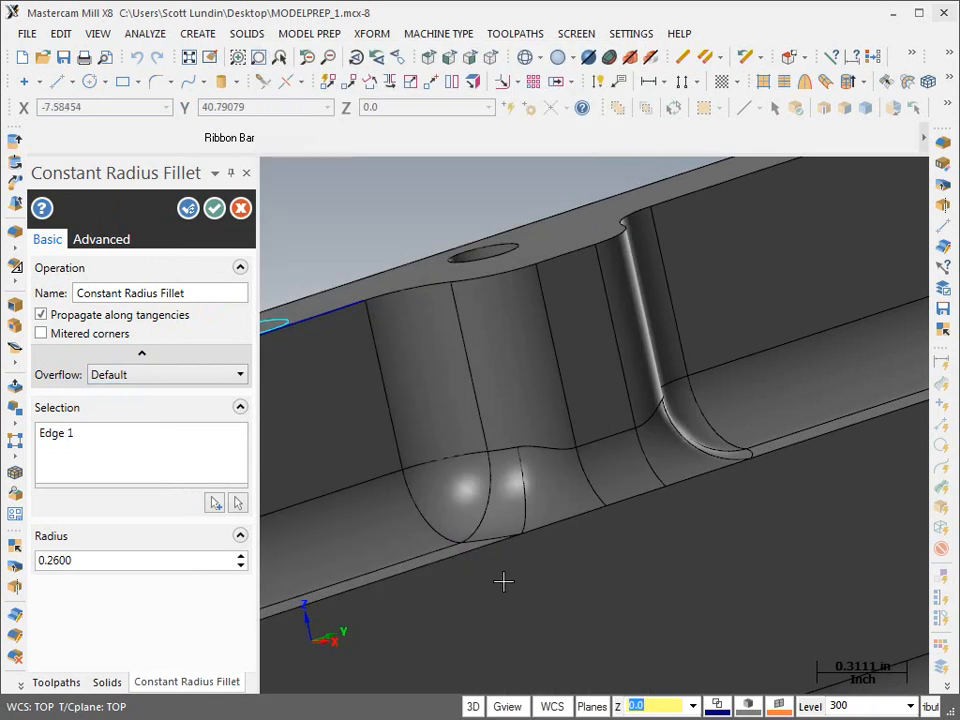
Step: Examine the fillet blends at the base of the moved boss and compare them with the neighbouring boss
middle_click_drag(677, 619, 645, 616)
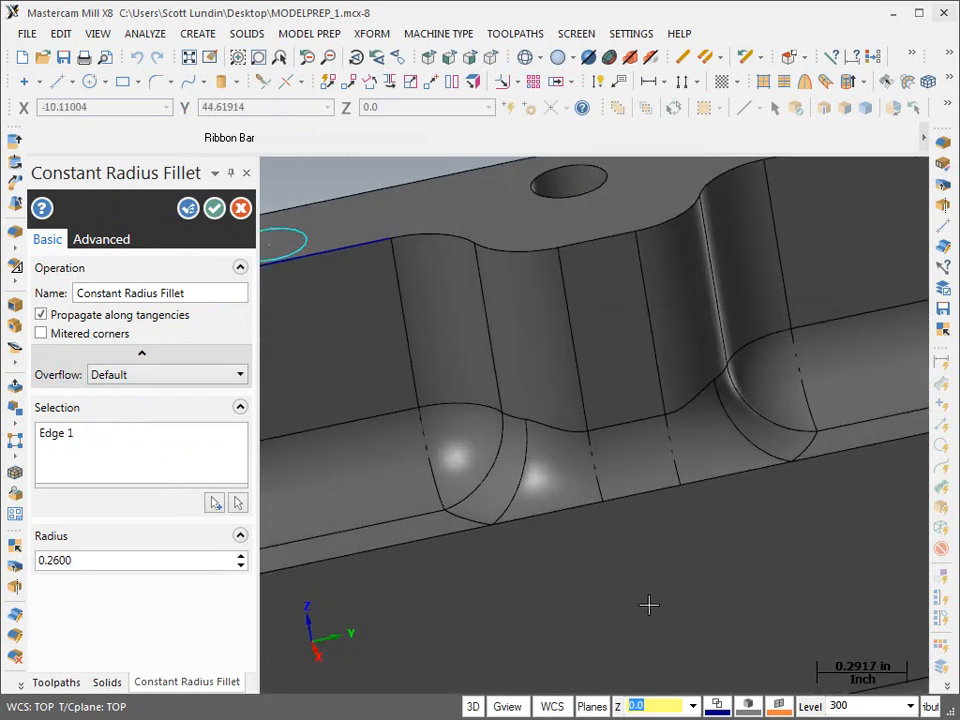
scroll(645, 616, "up", 2)
scroll(631, 452, "down", 4)
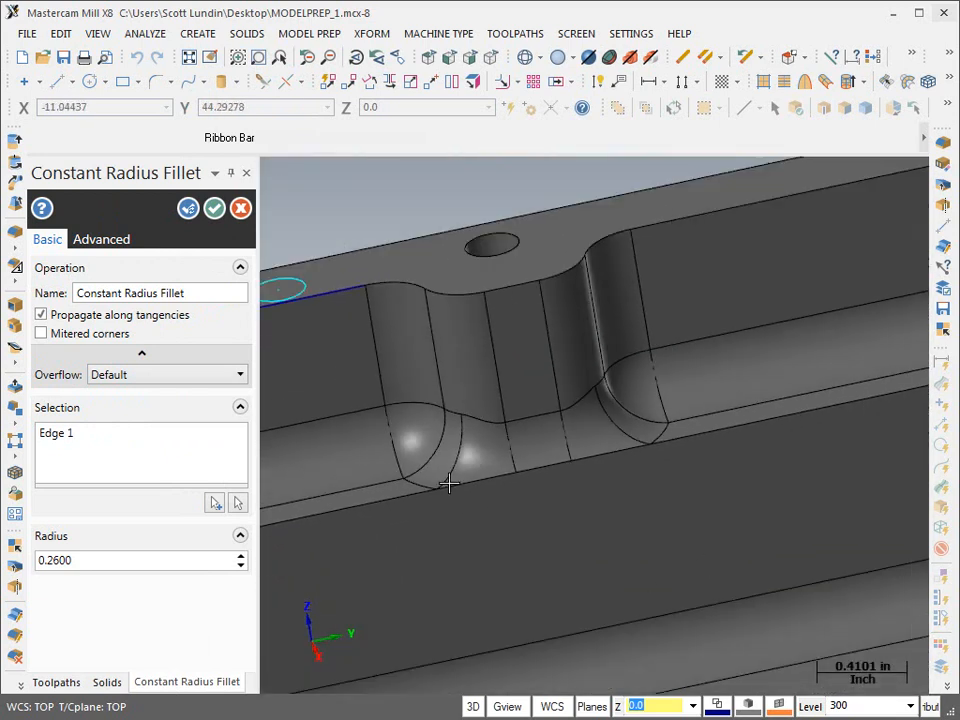
middle_click_drag(531, 491, 542, 456)
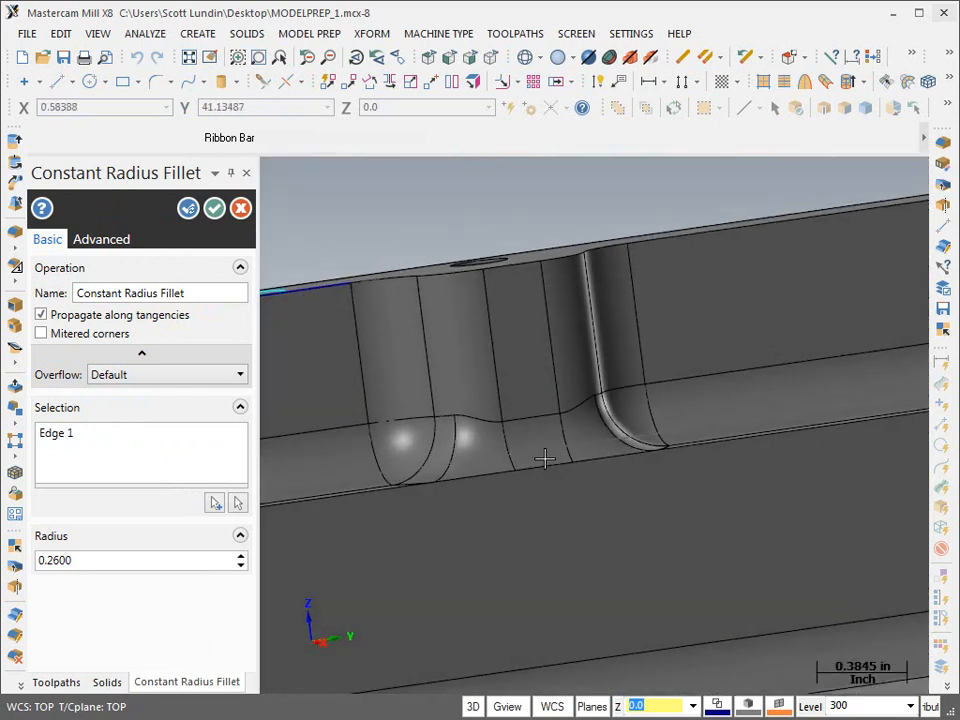
scroll(498, 462, "up", 1)
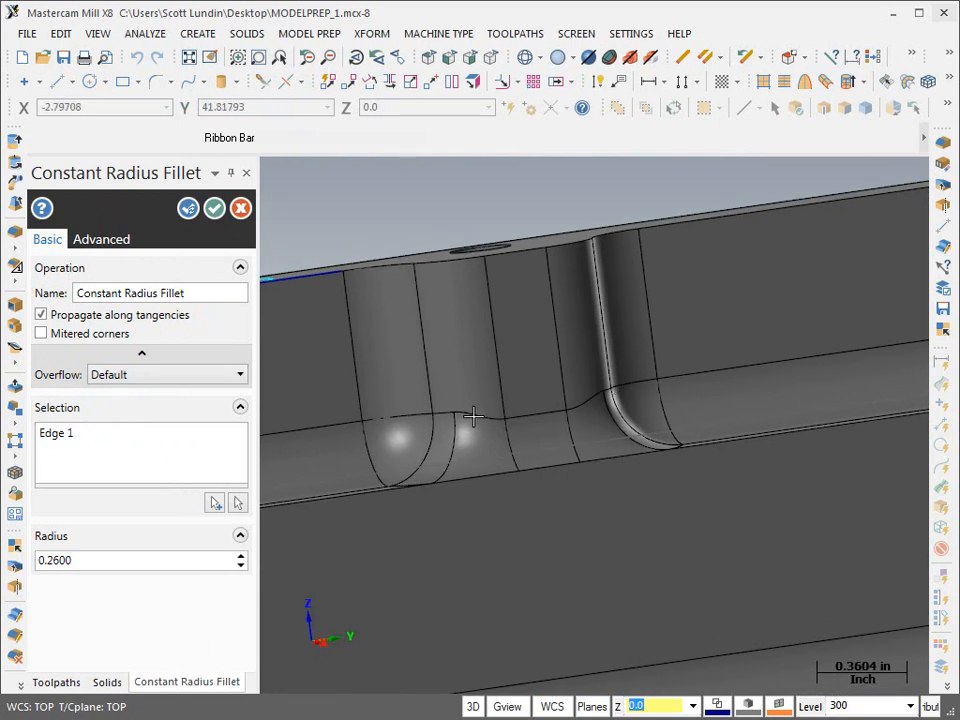
scroll(414, 444, "down", 5)
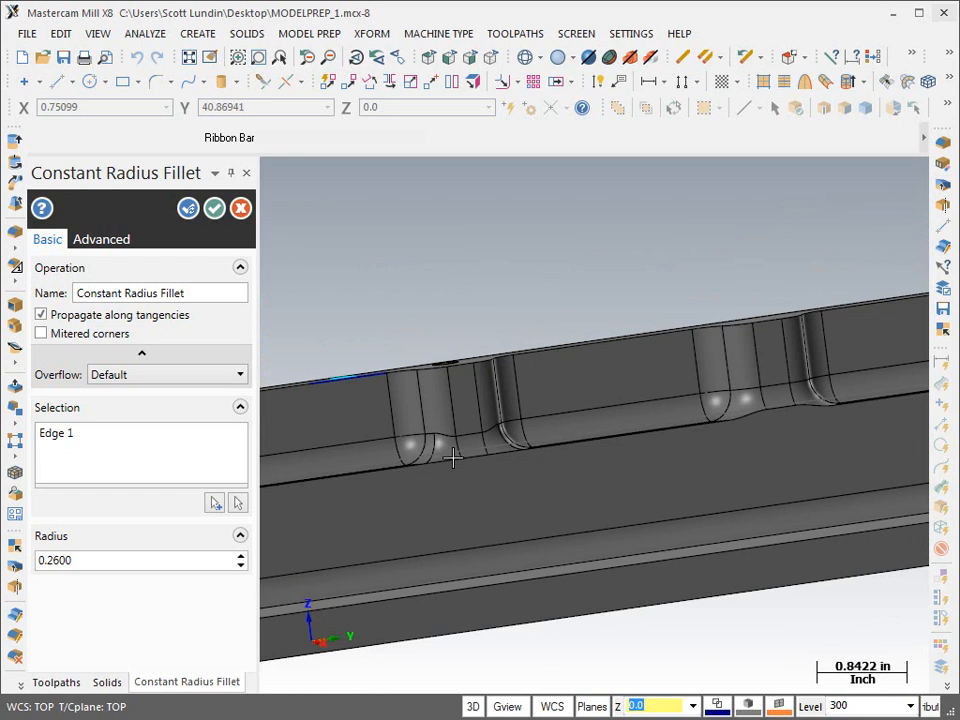
middle_click_drag(450, 452, 469, 481)
scroll(797, 422, "up", 5)
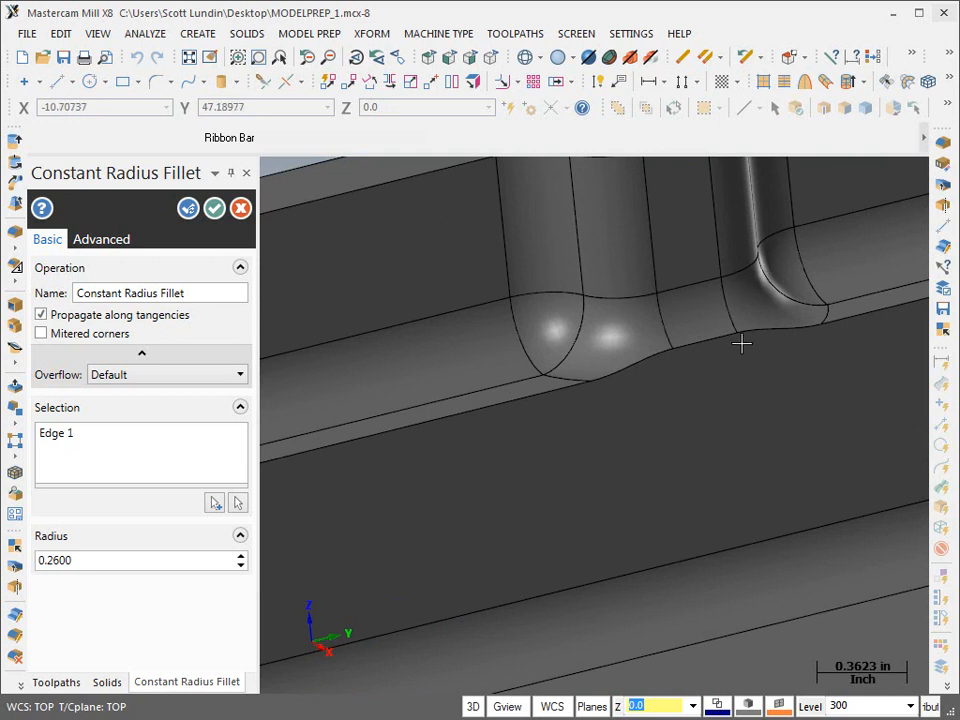
scroll(716, 392, "down", 1)
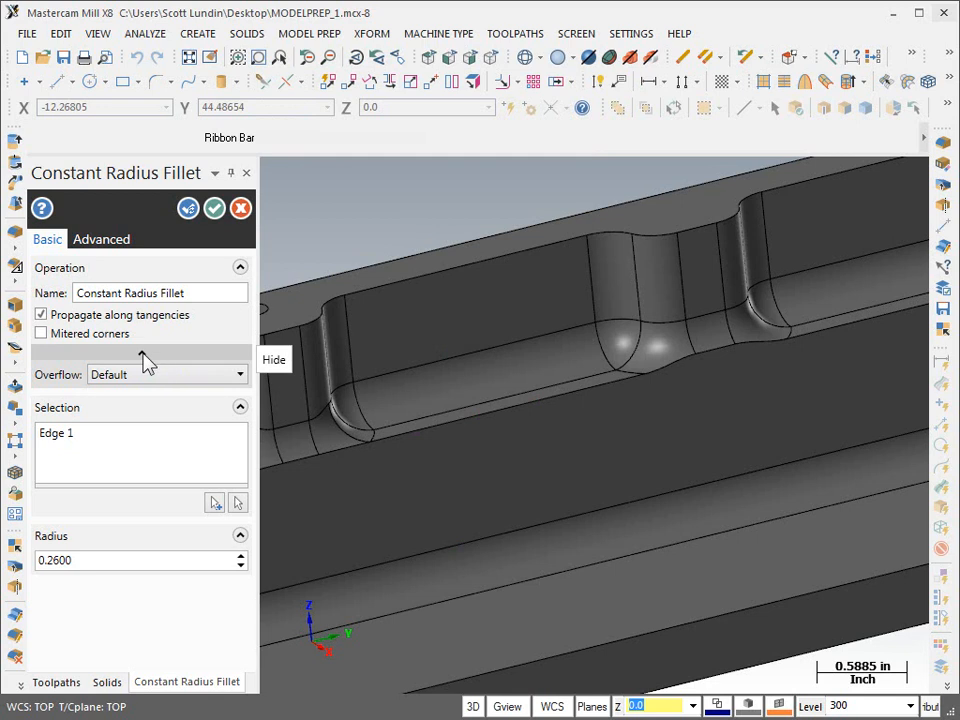
Step: Set the Constant Radius Fillet's Overflow to Maintain blend and accept the edited operation
left_click(145, 358)
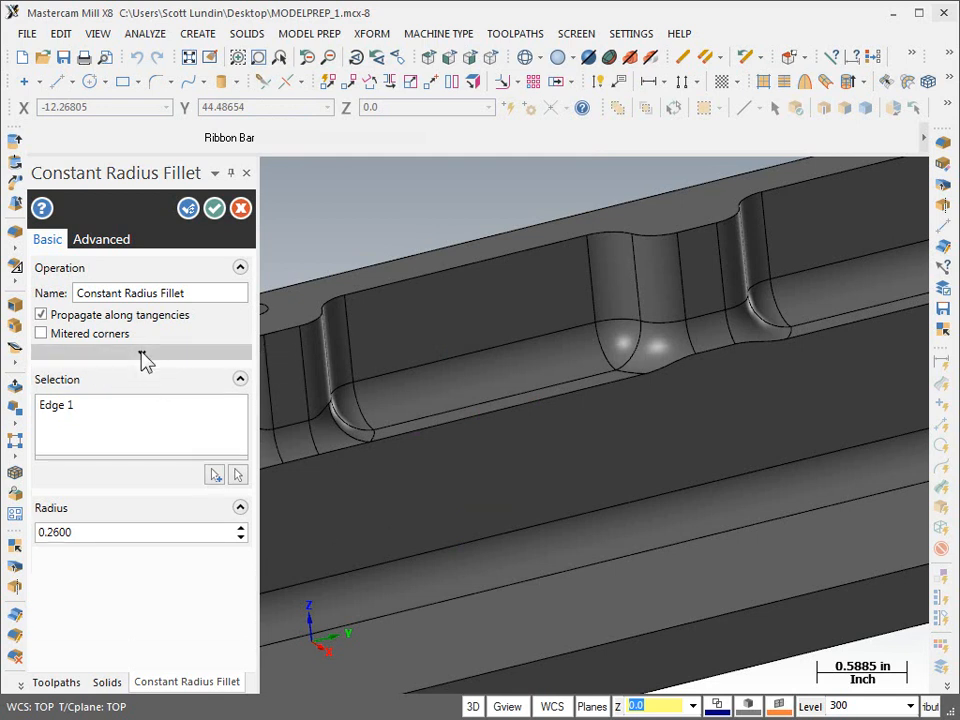
left_click(145, 358)
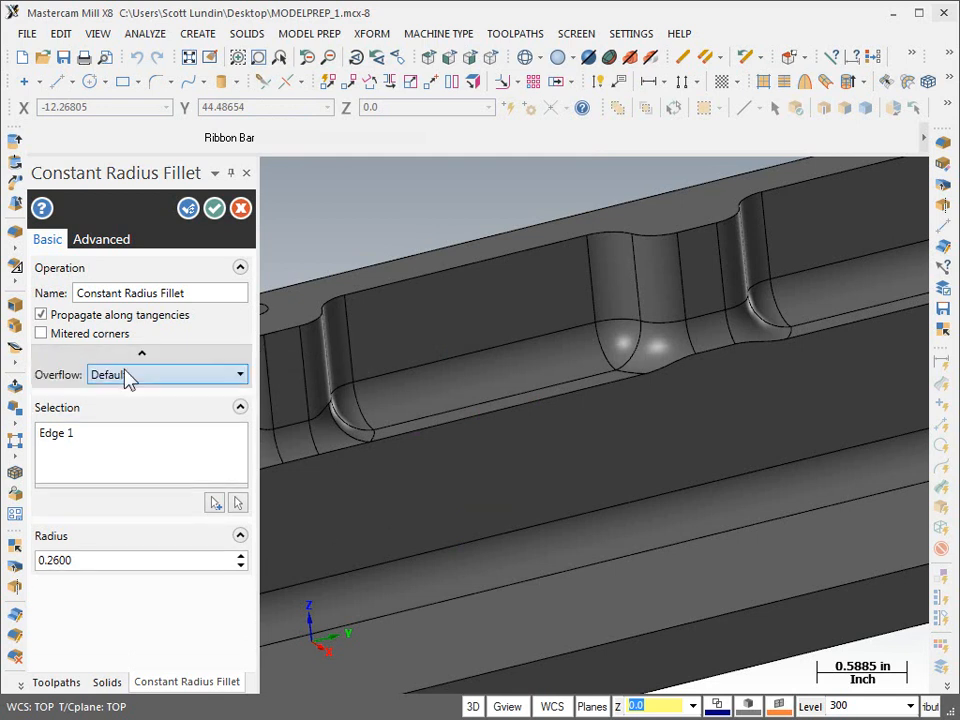
left_click(240, 376)
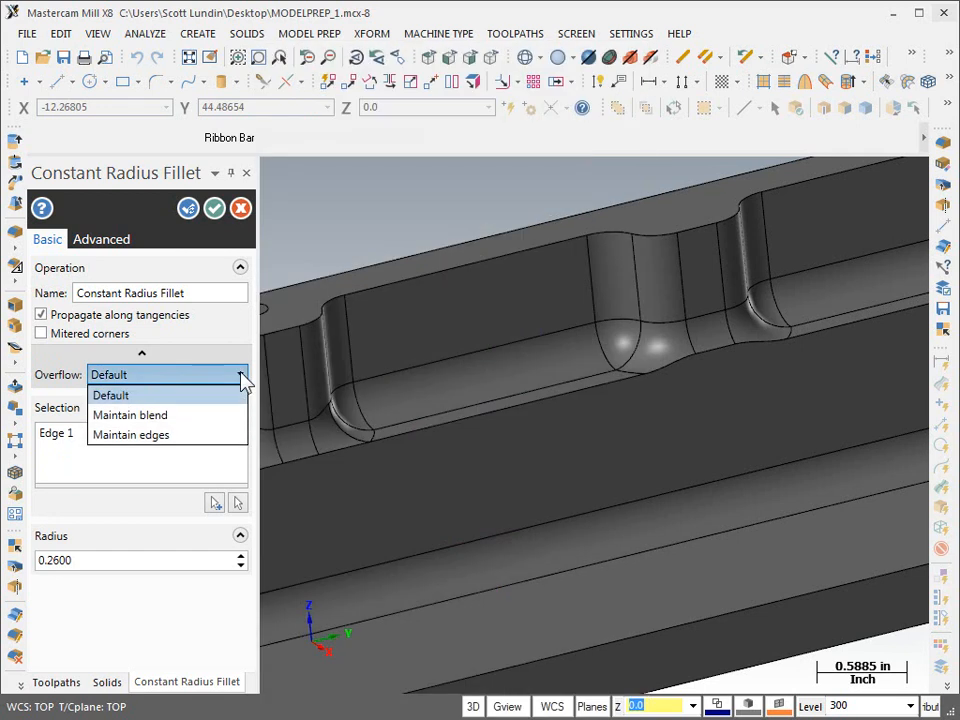
left_click(158, 416)
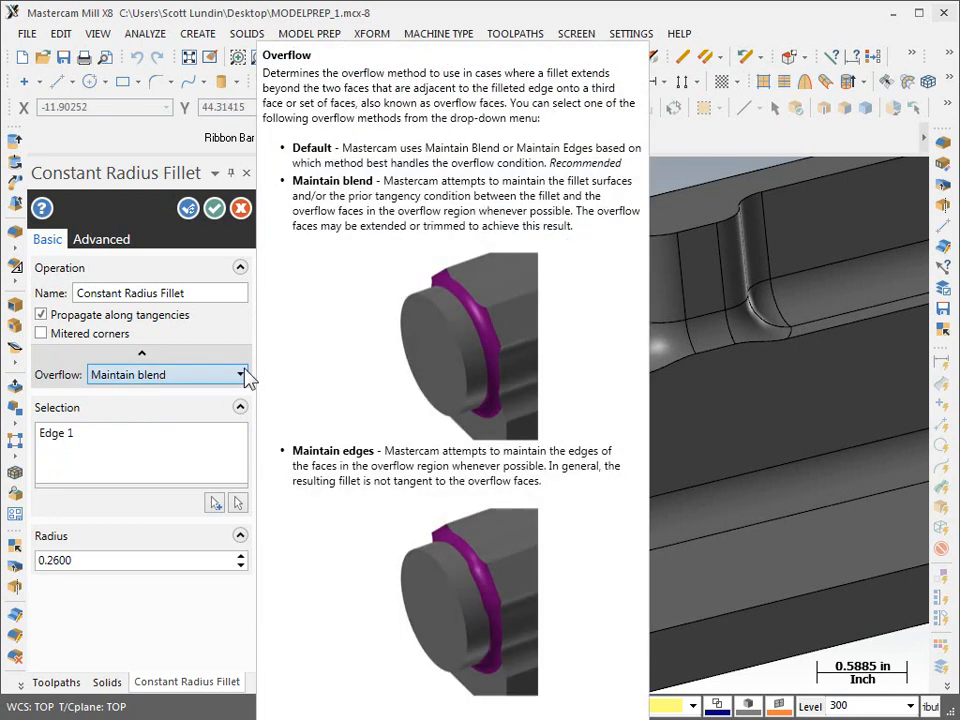
left_click(228, 376)
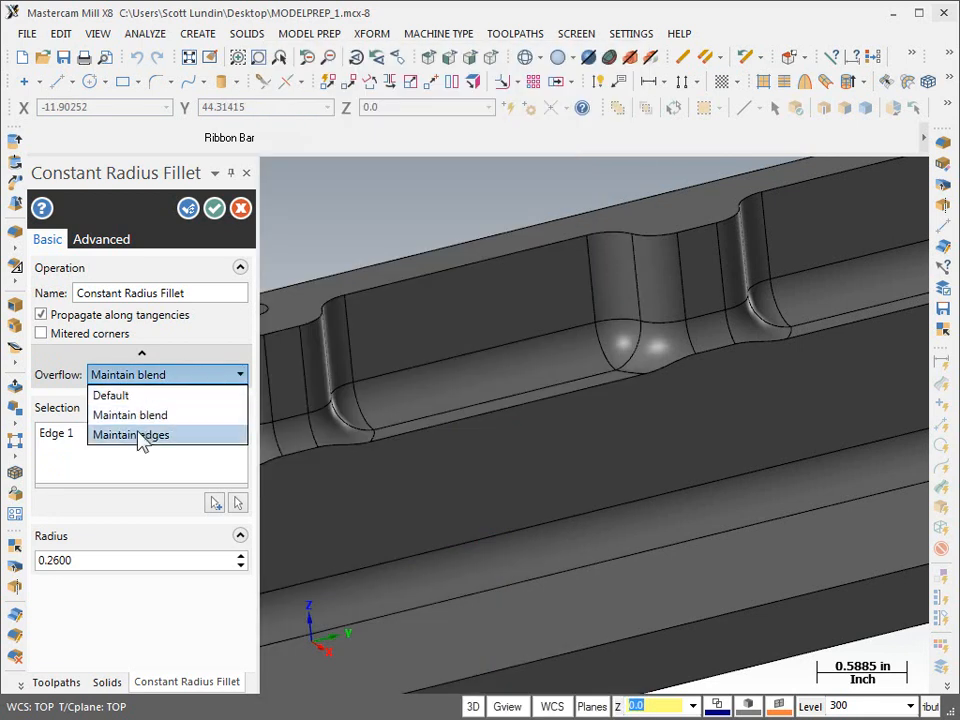
left_click(98, 395)
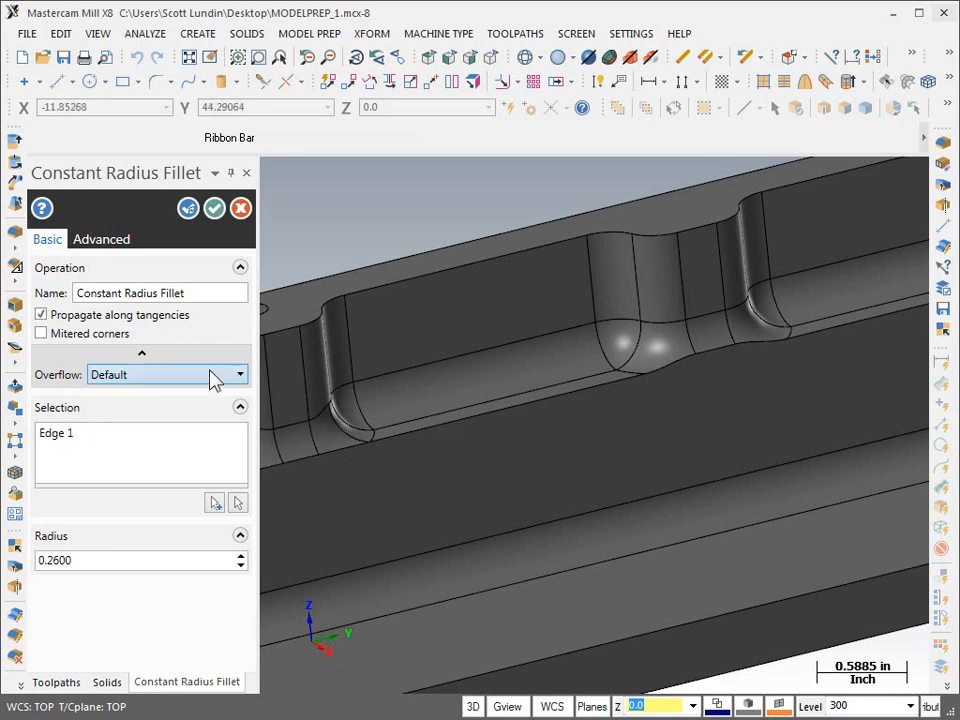
left_click(241, 375)
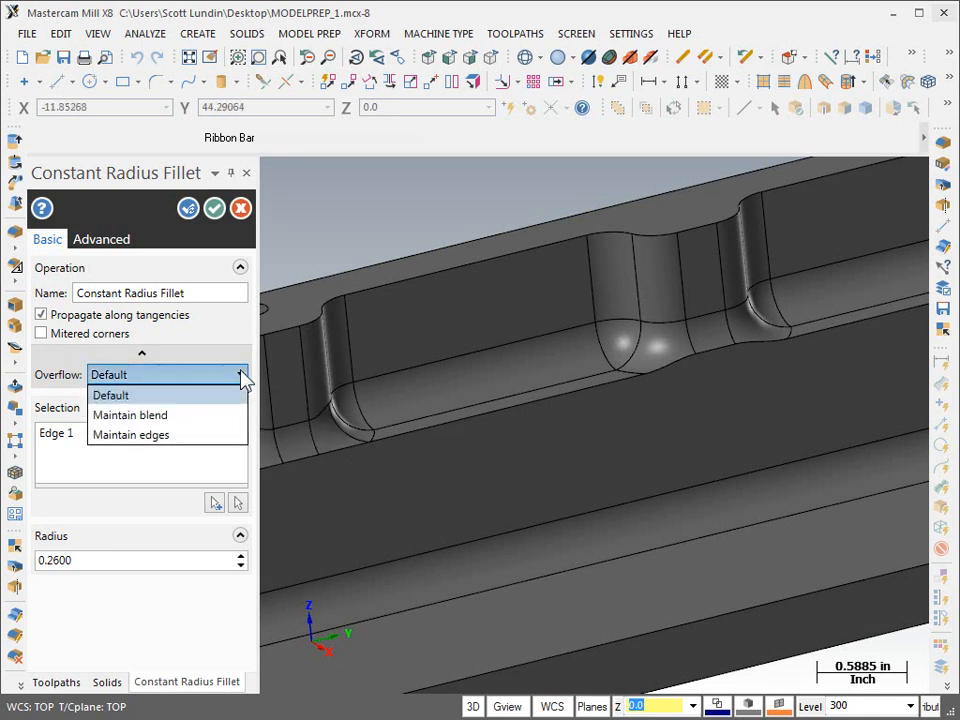
left_click(170, 415)
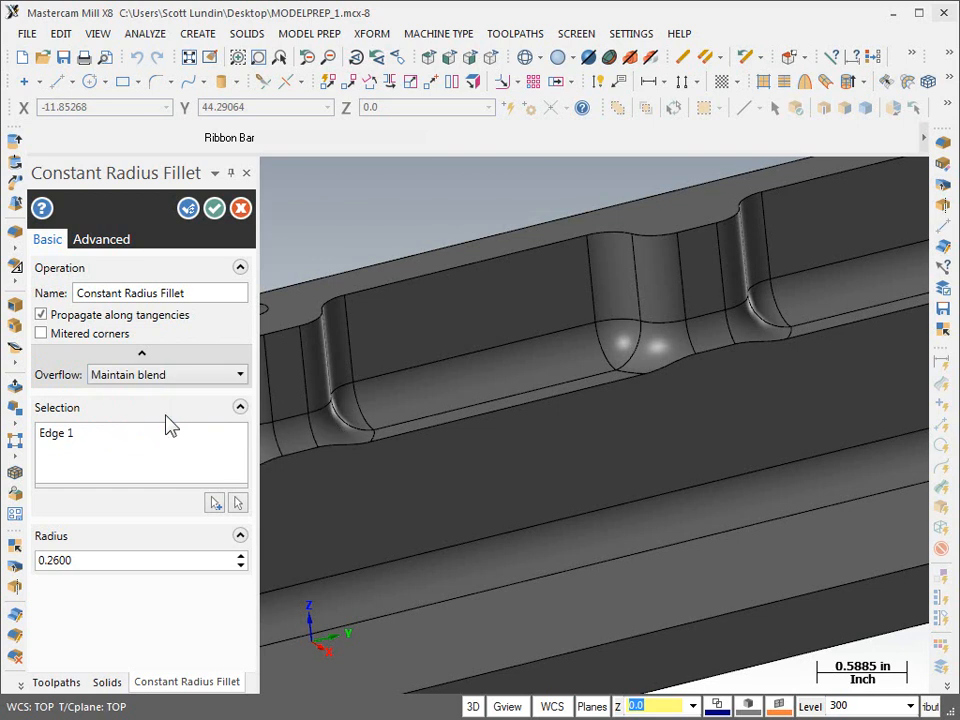
left_click(214, 208)
Step: Clear the fillet highlighting and inspect the filleted boss and hole against the original hole's circle
scroll(364, 272, "down", 5)
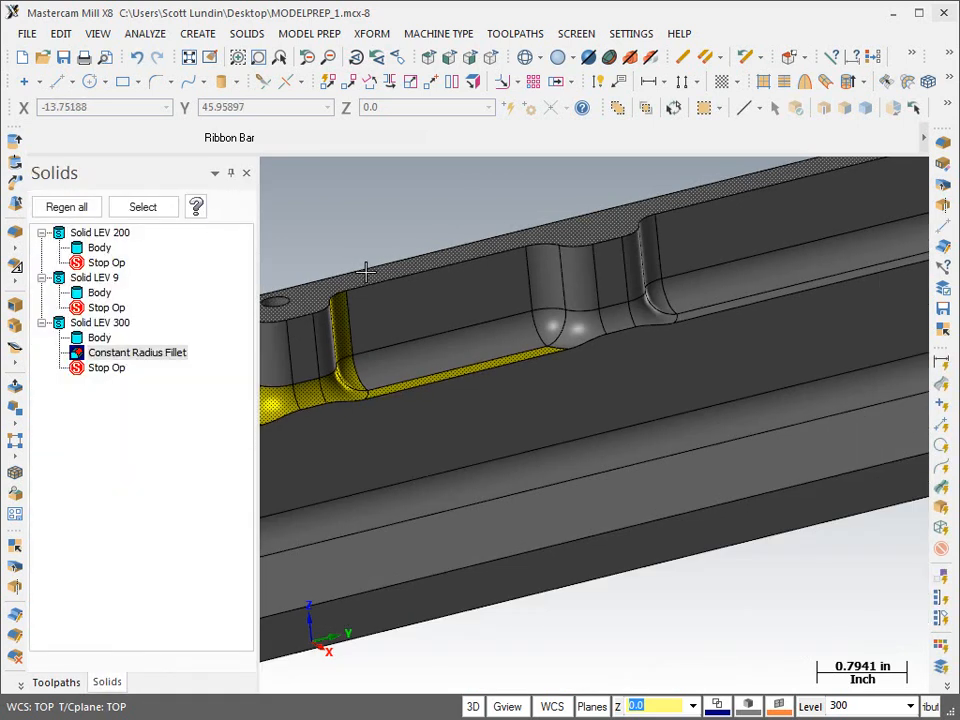
left_click(94, 368)
middle_click_drag(542, 454, 608, 495)
scroll(321, 435, "up", 1)
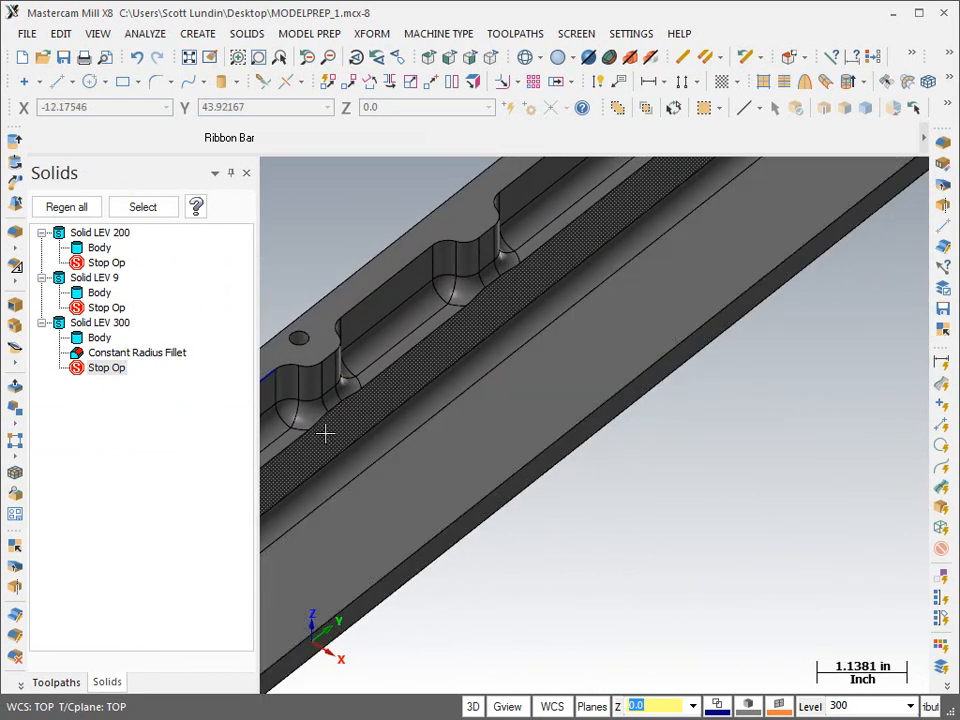
scroll(842, 551, "down", 1)
scroll(346, 408, "up", 3)
scroll(346, 408, "up", 2)
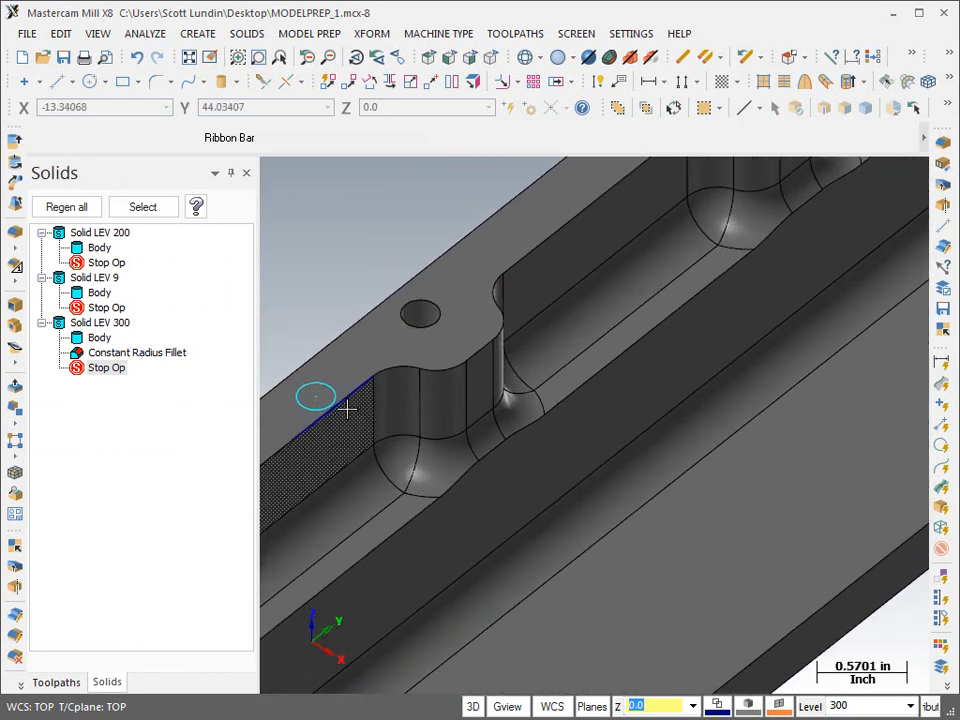